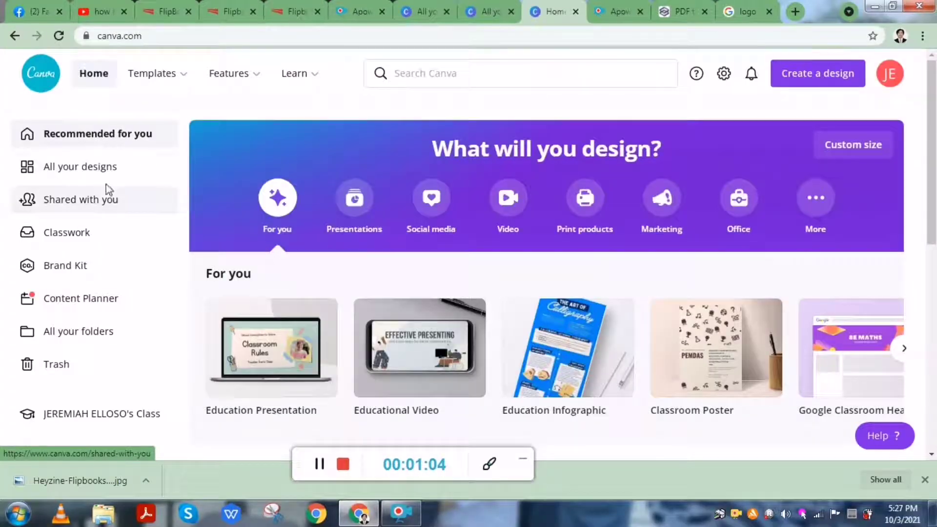
Browse all saved designs and open the DIGITAL MARKETING TRENDS presentation.
{"action": "left_click", "coordinate": [95, 168]}
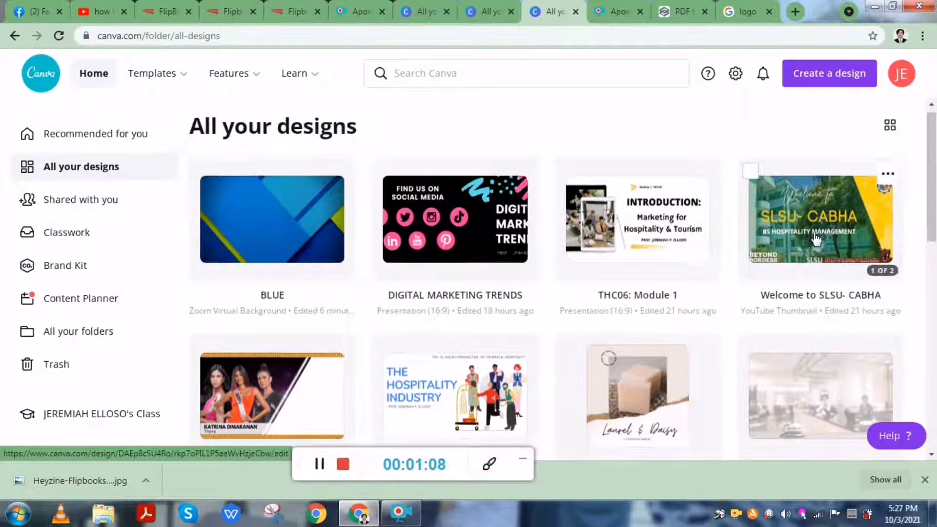
{"action": "scroll", "coordinate": [833, 262], "scroll_direction": "down", "scroll_amount": 6}
{"action": "scroll", "coordinate": [835, 271], "scroll_direction": "up", "scroll_amount": 6}
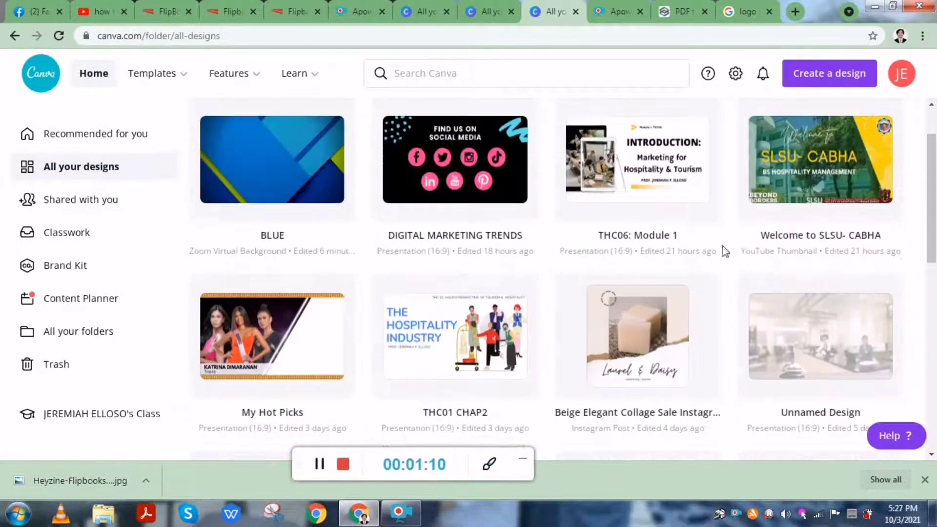
{"action": "left_click", "coordinate": [457, 235]}
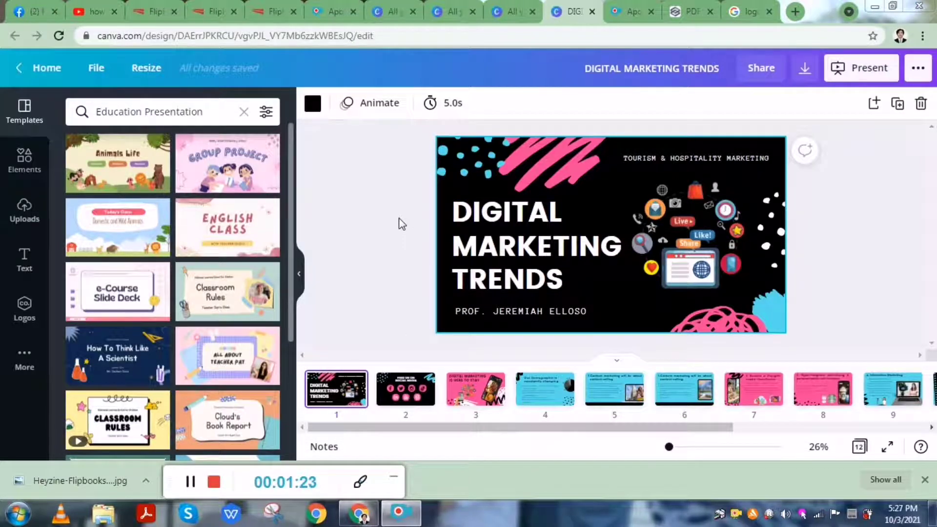
Look through the slides of the presentation and return to the first slide.
{"action": "left_click", "coordinate": [398, 398]}
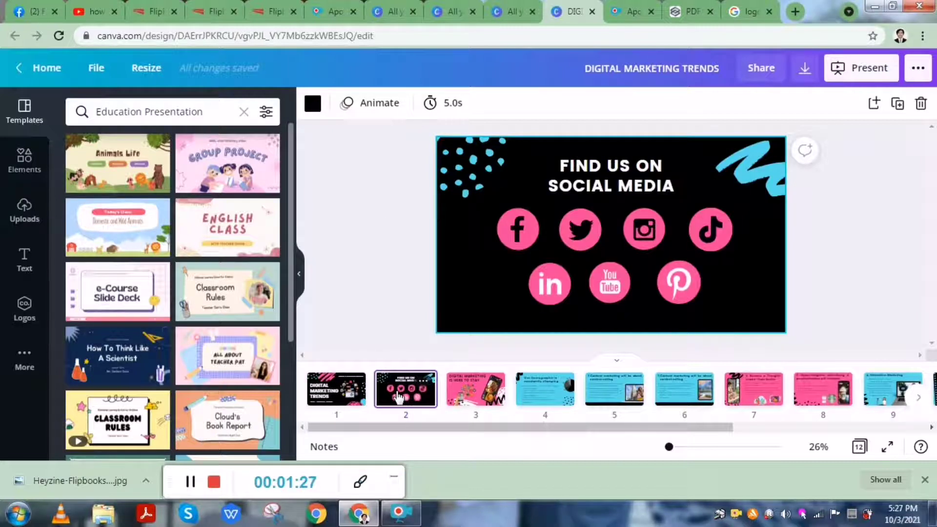
{"action": "key", "text": "Right"}
{"action": "key", "text": "Right"}
{"action": "key", "text": "Right"}
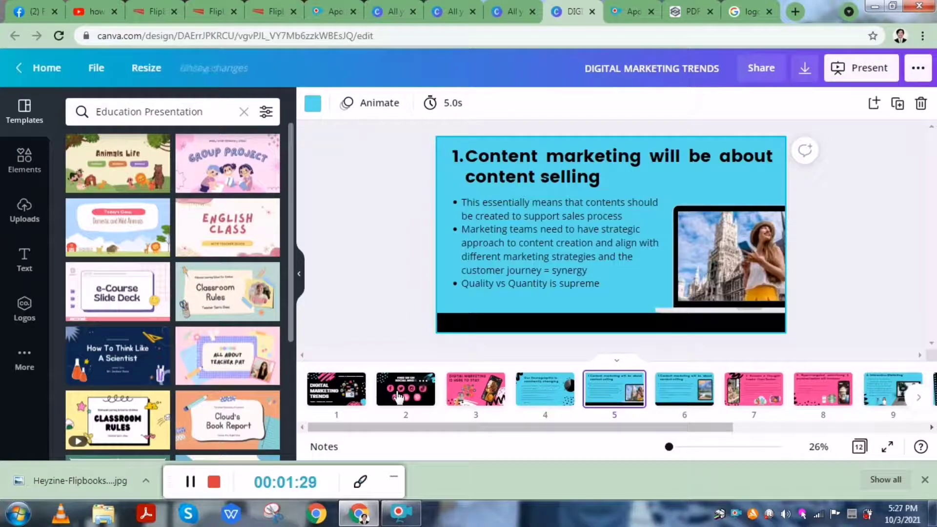
{"action": "key", "text": "Right"}
{"action": "key", "text": "Right"}
{"action": "key", "text": "Right"}
{"action": "key", "text": "Right"}
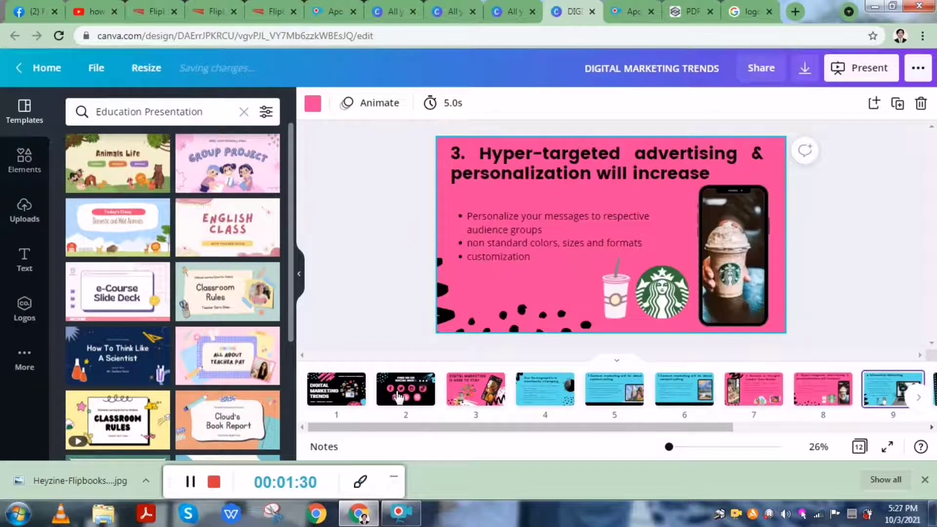
{"action": "key", "text": "Right"}
{"action": "key", "text": "Left"}
{"action": "key", "text": "Left"}
{"action": "key", "text": "Left"}
{"action": "key", "text": "Left"}
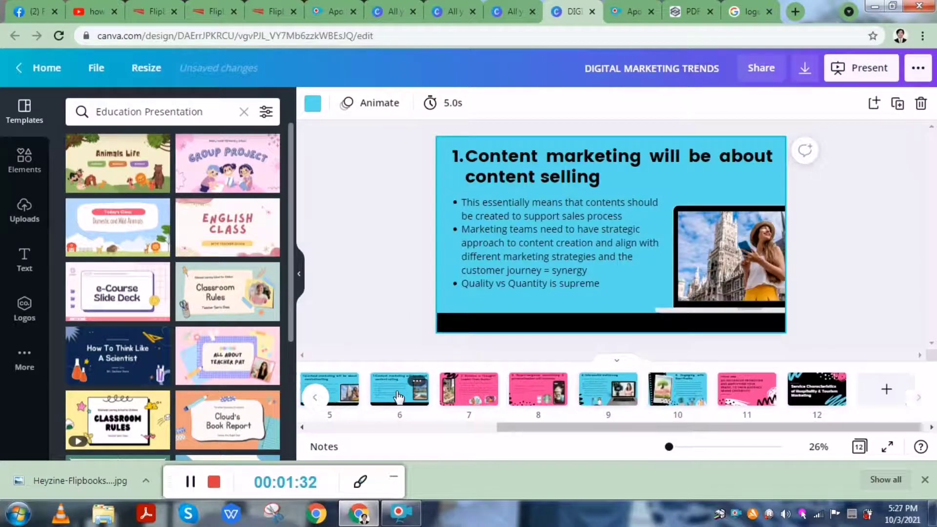
{"action": "key", "text": "Left"}
{"action": "key", "text": "Left"}
{"action": "key", "text": "Left"}
{"action": "key", "text": "Left"}
{"action": "key", "text": "Left"}
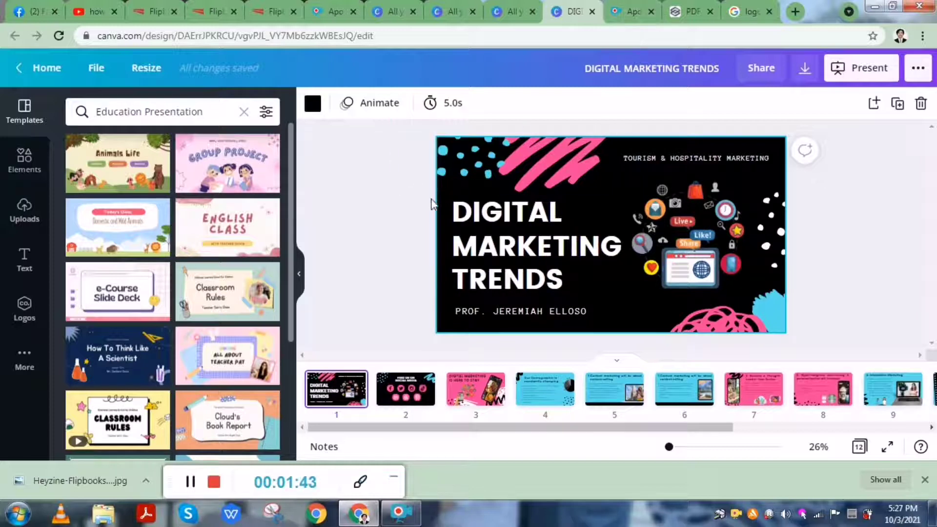
Search the publishing options for "heyzine" and choose Heyzine Flipbooks as the destination.
{"action": "left_click", "coordinate": [918, 75]}
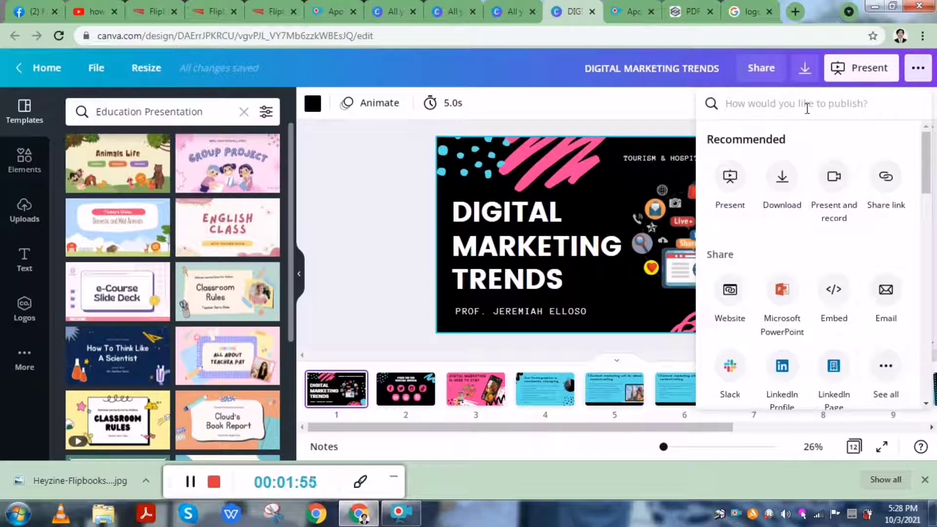
{"action": "type", "text": "heyzine"}
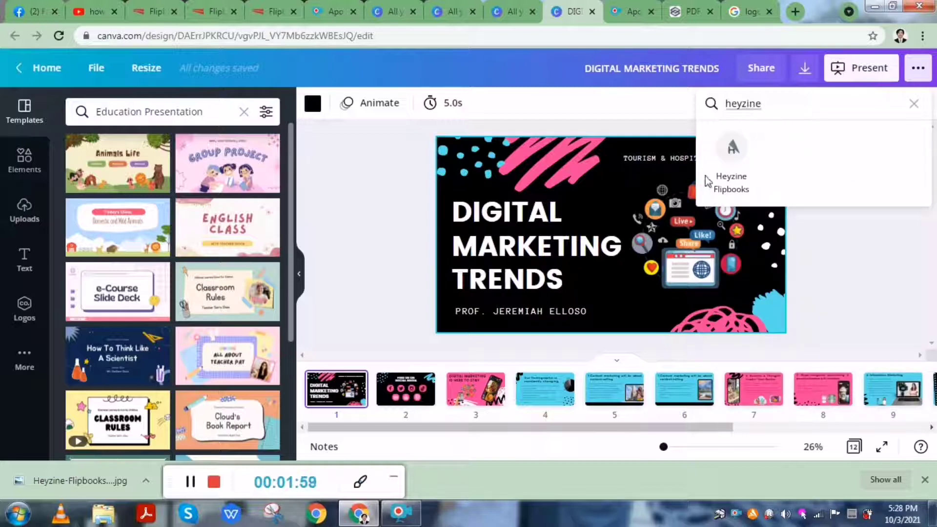
{"action": "left_click", "coordinate": [735, 149]}
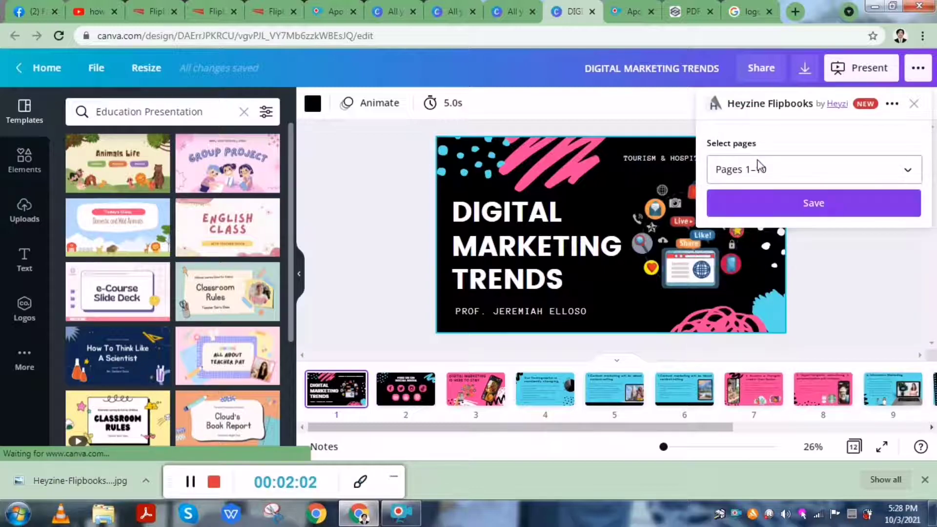
Add pages 11 and 12 to the page selection so all 12 pages are included in the flipbook.
{"action": "left_click", "coordinate": [907, 170]}
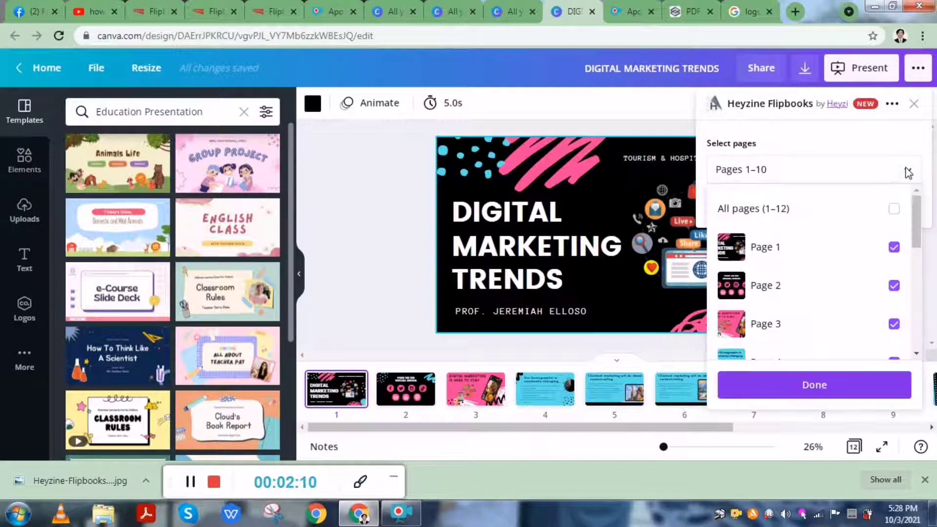
{"action": "scroll", "coordinate": [893, 224], "scroll_direction": "down", "scroll_amount": 4}
{"action": "scroll", "coordinate": [894, 232], "scroll_direction": "down", "scroll_amount": 3}
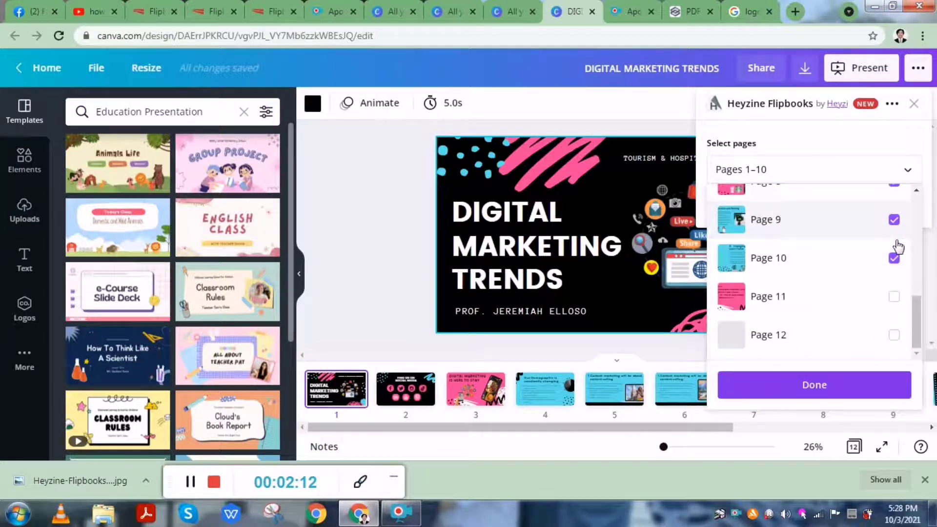
{"action": "left_click", "coordinate": [894, 296]}
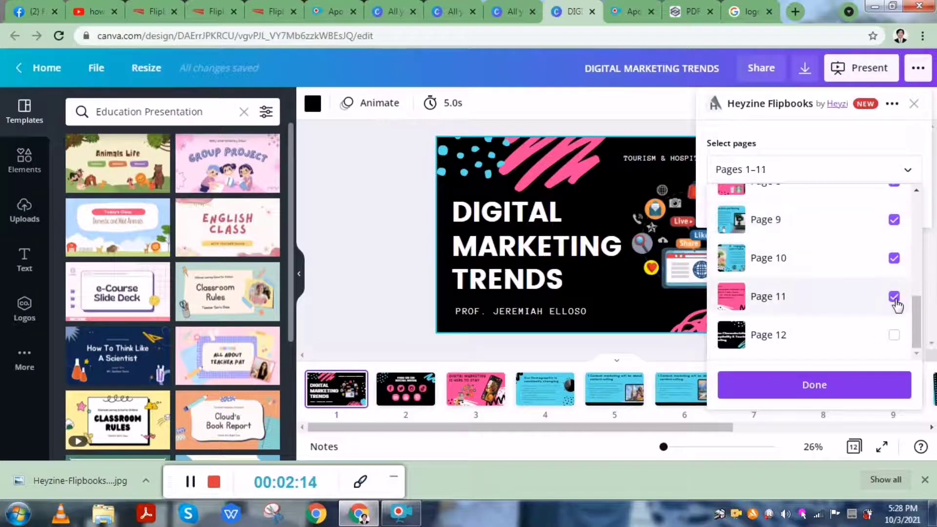
{"action": "left_click", "coordinate": [894, 335]}
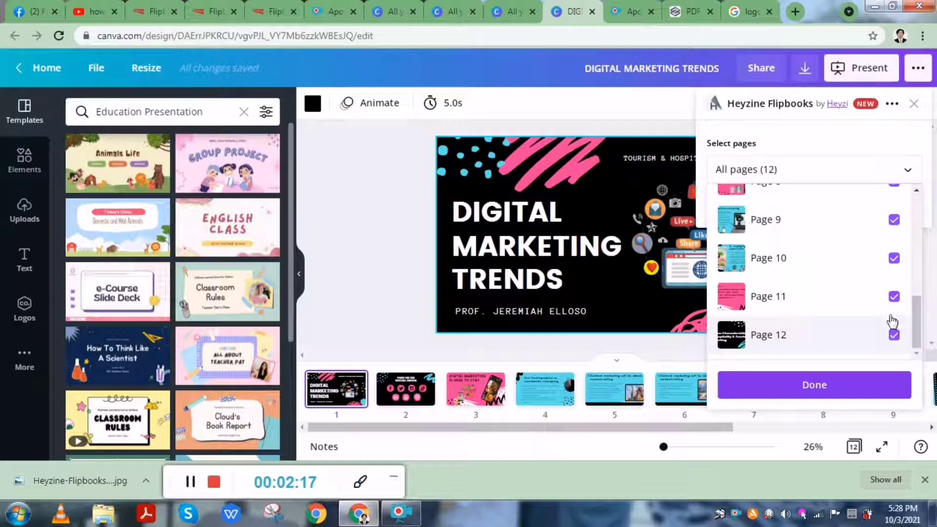
{"action": "left_click", "coordinate": [881, 393]}
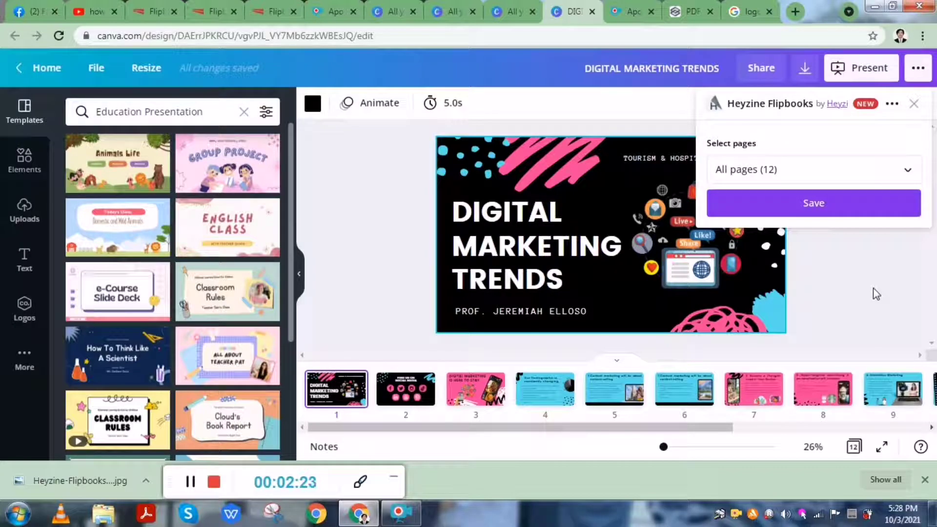
Save the design to Heyzine Flipbooks and open the resulting flipbook there.
{"action": "left_click", "coordinate": [851, 204]}
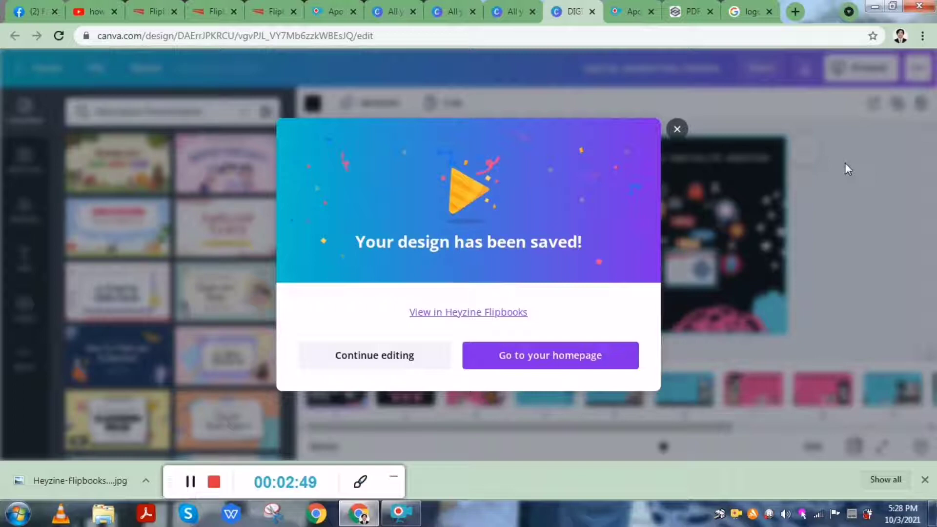
{"action": "left_click", "coordinate": [497, 315]}
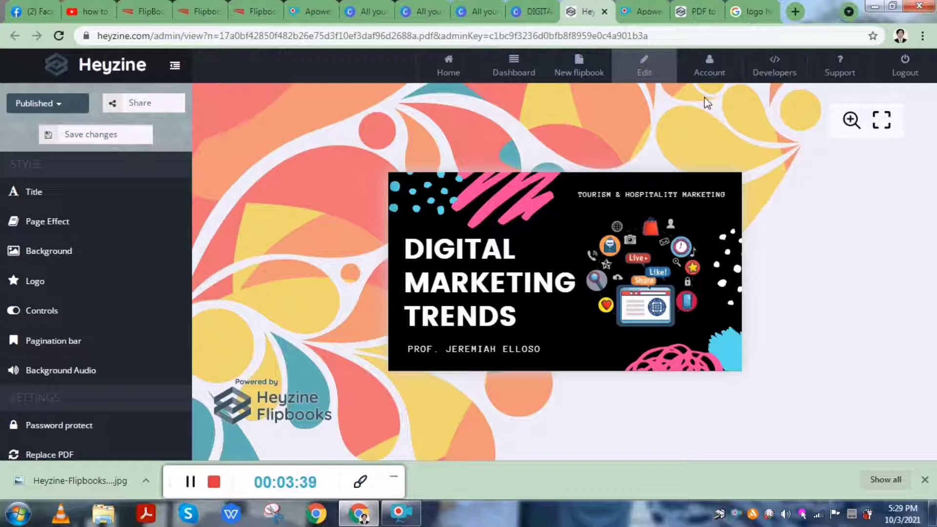
Switch to the published flipbook "The Hospitality Industry" and turn its pages forward from the cover to the Thank You page.
{"action": "left_click", "coordinate": [700, 11]}
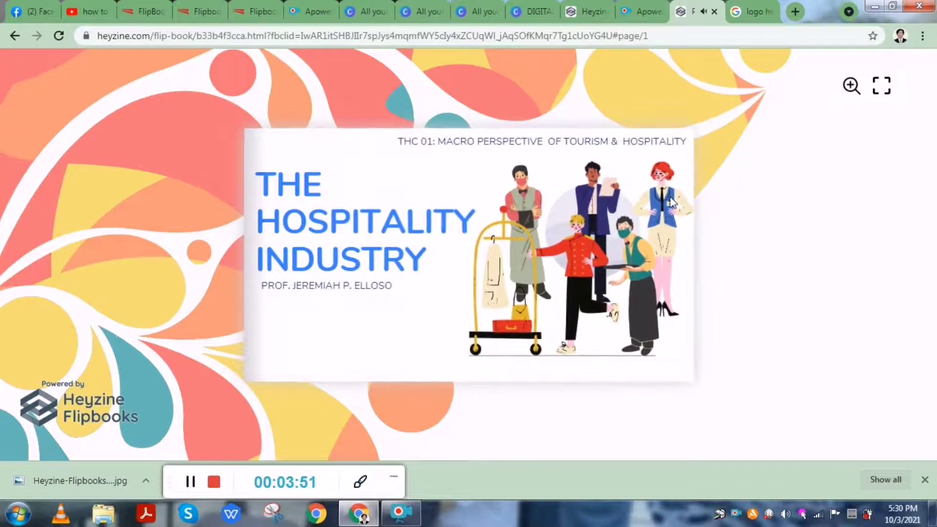
{"action": "left_click", "coordinate": [690, 156]}
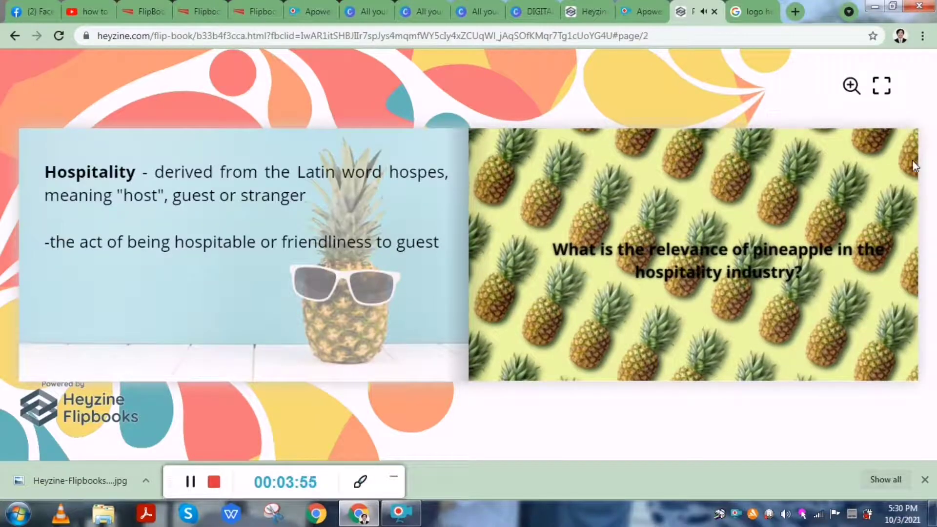
{"action": "left_click_drag", "start_coordinate": [904, 159], "coordinate": [273, 161]}
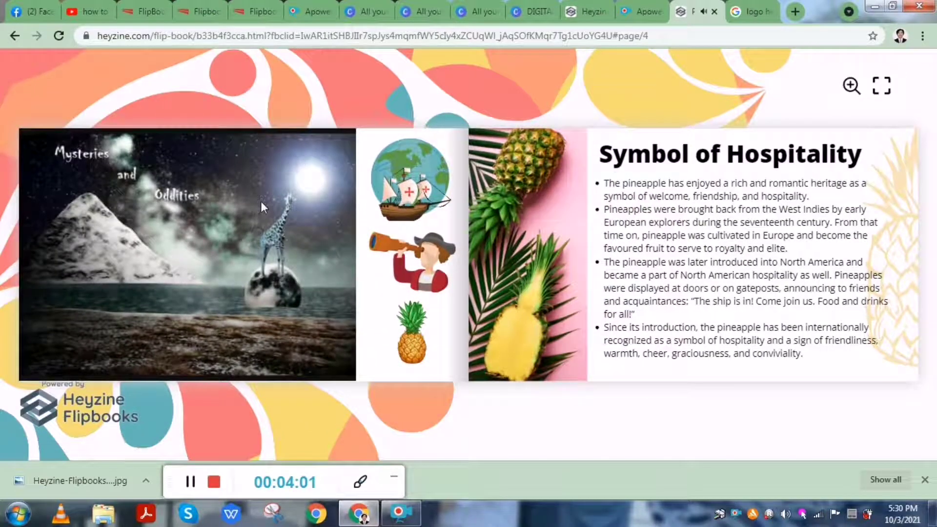
{"action": "left_click_drag", "start_coordinate": [906, 155], "coordinate": [324, 219]}
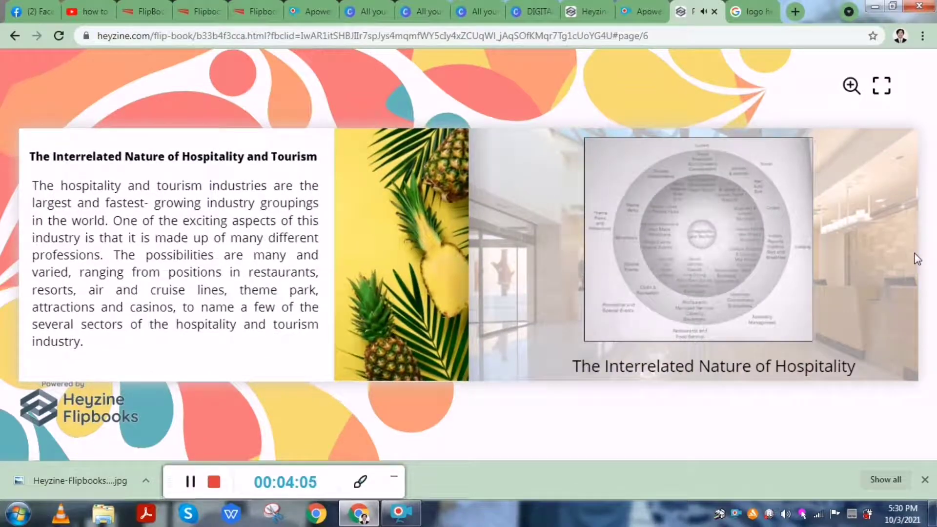
{"action": "left_click", "coordinate": [901, 160]}
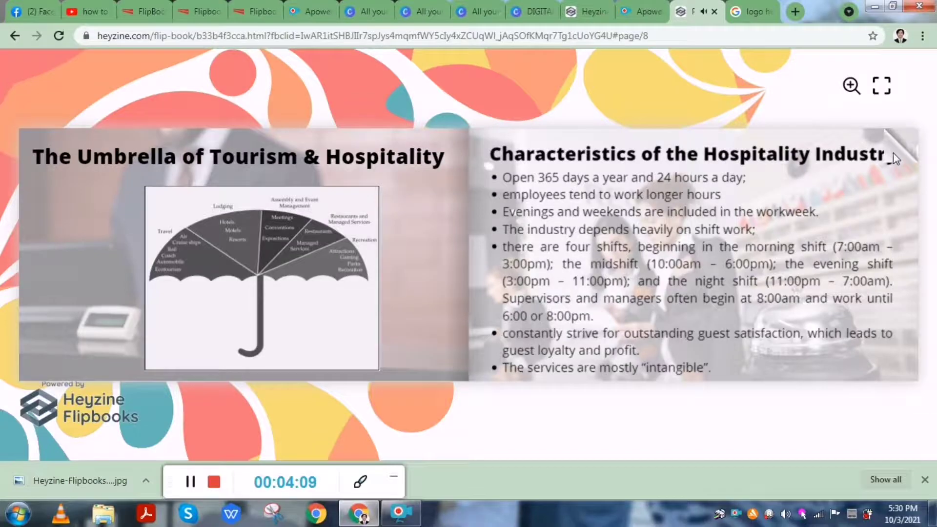
{"action": "left_click", "coordinate": [893, 153]}
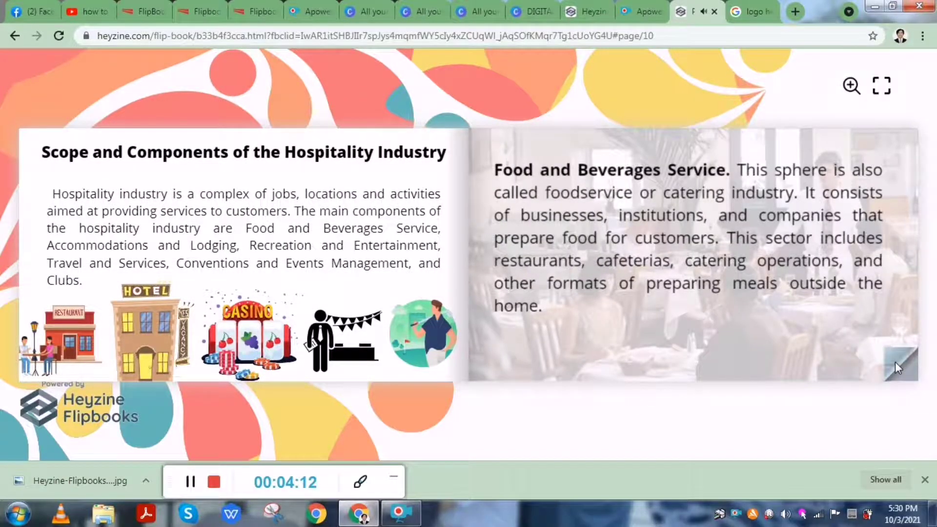
{"action": "left_click_drag", "start_coordinate": [895, 362], "coordinate": [109, 372]}
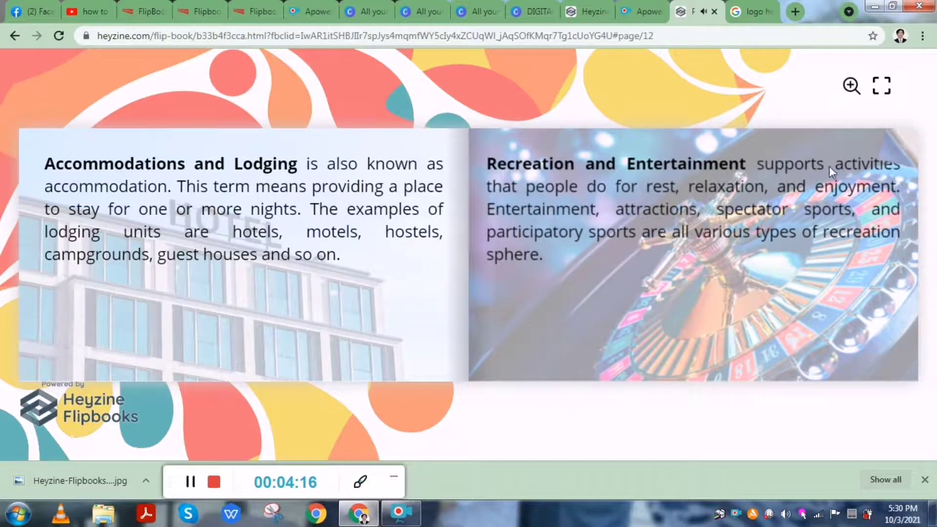
{"action": "left_click_drag", "start_coordinate": [877, 166], "coordinate": [34, 259]}
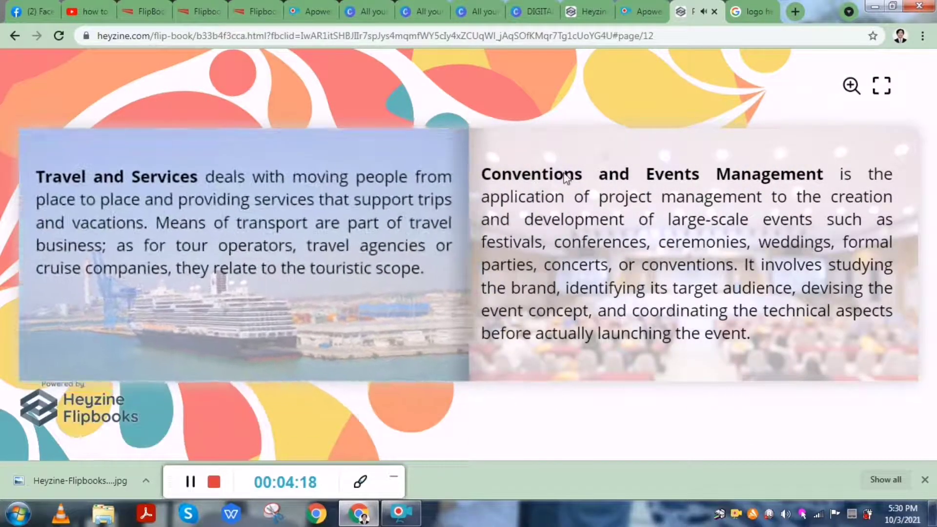
{"action": "left_click", "coordinate": [879, 156]}
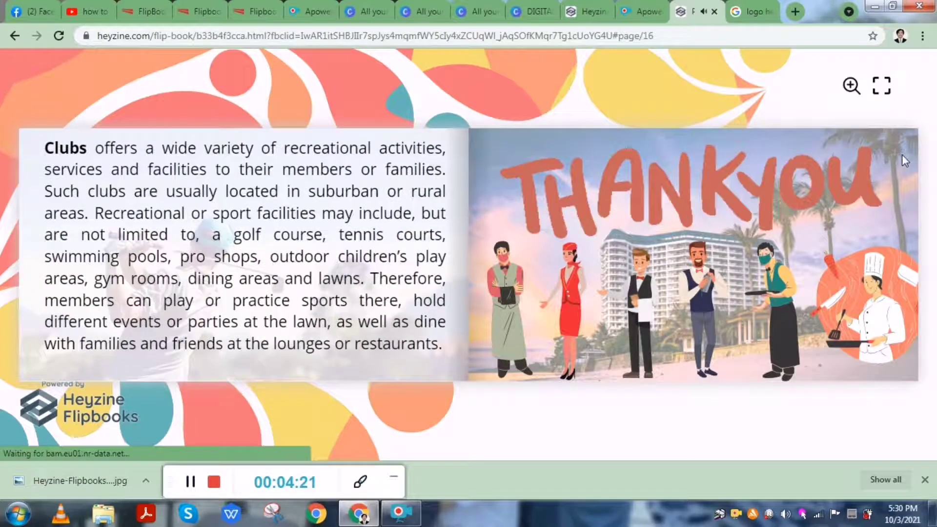
Turn the flipbook's pages back from the Thank You page to the cover.
{"action": "left_click", "coordinate": [40, 158]}
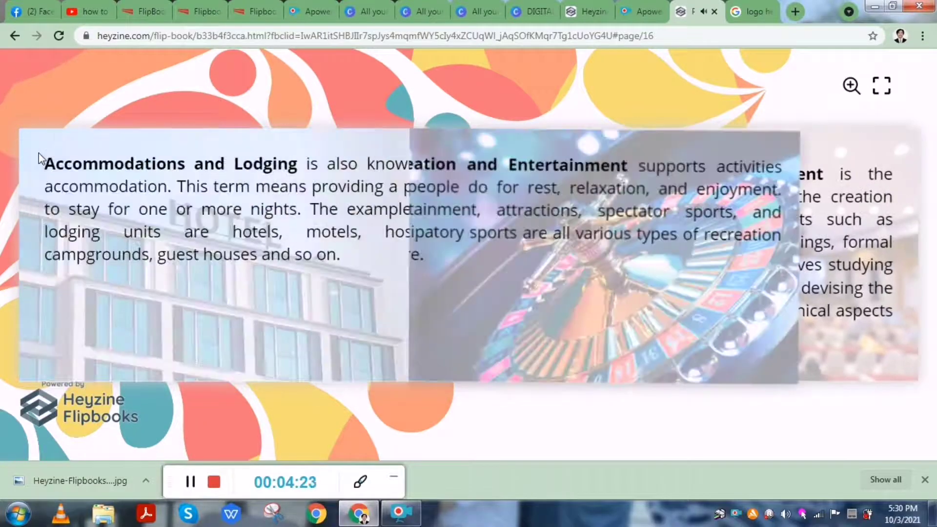
{"action": "left_click", "coordinate": [40, 158]}
{"action": "left_click", "coordinate": [40, 159]}
{"action": "left_click", "coordinate": [41, 159]}
{"action": "left_click", "coordinate": [41, 158]}
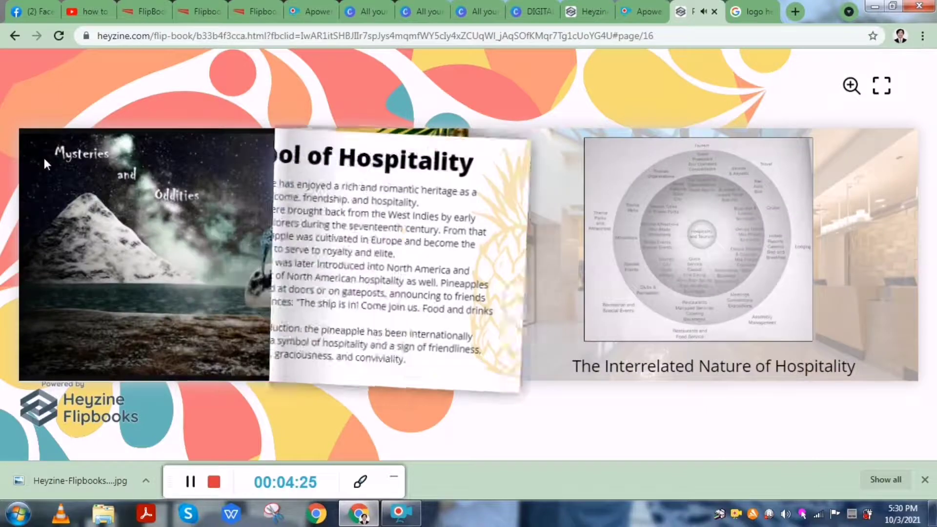
{"action": "left_click", "coordinate": [43, 158]}
{"action": "left_click", "coordinate": [44, 160]}
{"action": "left_click", "coordinate": [46, 160]}
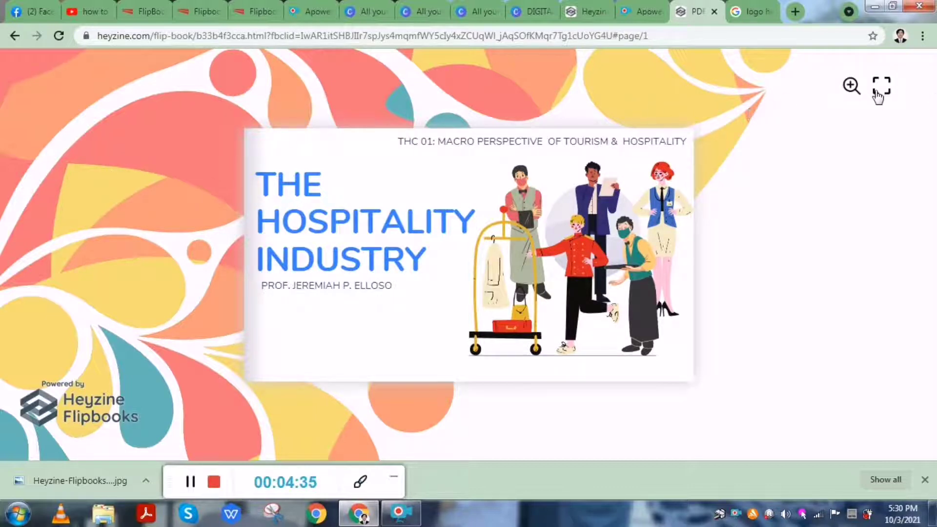
Zoom in on the flipbook cover, zoom back out, and show the flipbook in full screen.
{"action": "left_click", "coordinate": [851, 86]}
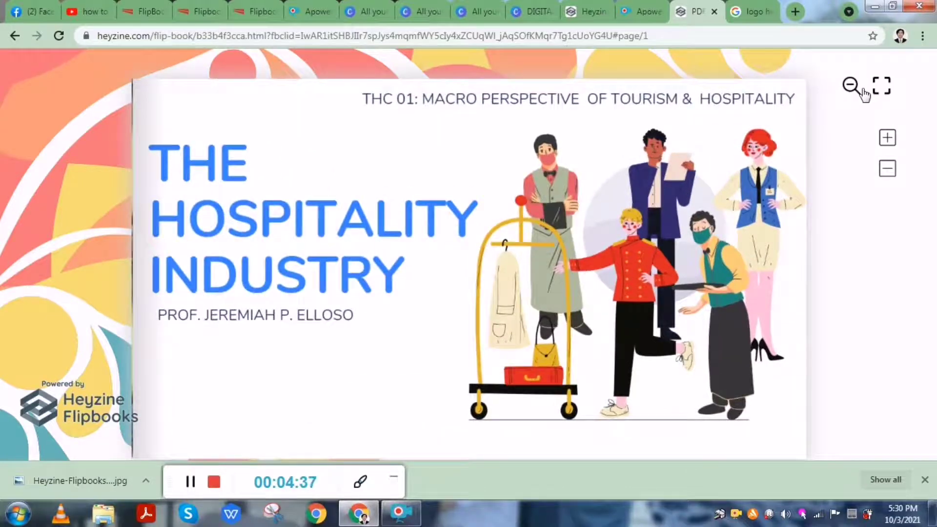
{"action": "left_click", "coordinate": [851, 86]}
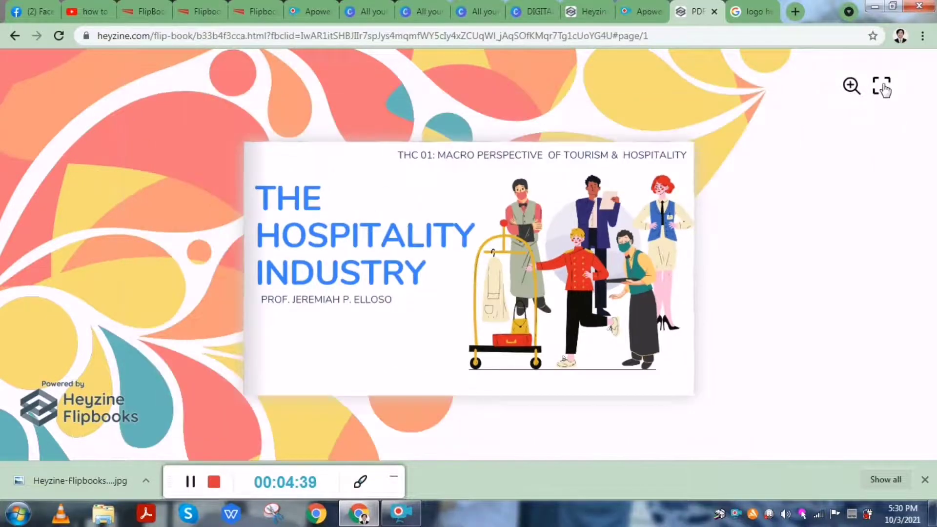
{"action": "left_click", "coordinate": [880, 86]}
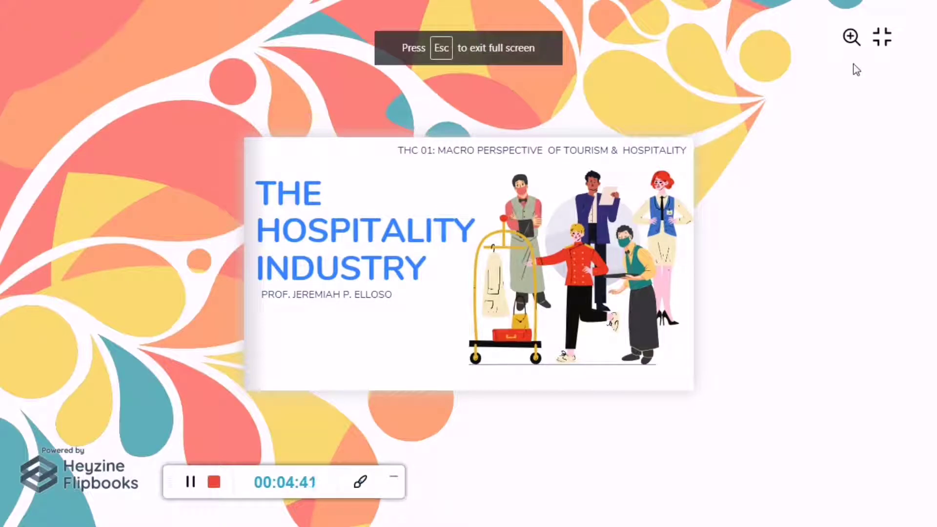
Try the zoom in full screen, and turn the flipbook's pages forward to the closing Thank You page.
{"action": "left_click", "coordinate": [850, 37]}
{"action": "left_click", "coordinate": [676, 198]}
{"action": "left_click", "coordinate": [657, 193]}
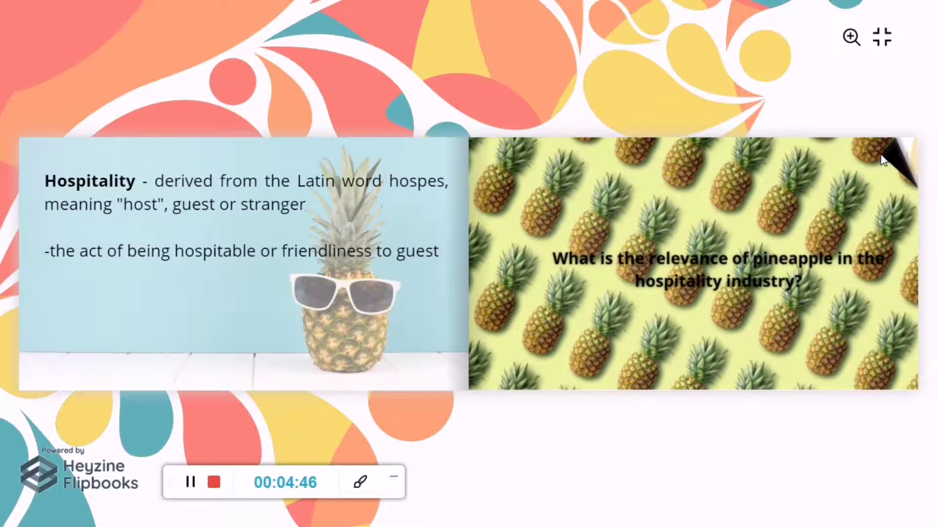
{"action": "left_click", "coordinate": [885, 164]}
{"action": "left_click", "coordinate": [885, 165]}
{"action": "left_click", "coordinate": [886, 165]}
{"action": "left_click", "coordinate": [886, 168]}
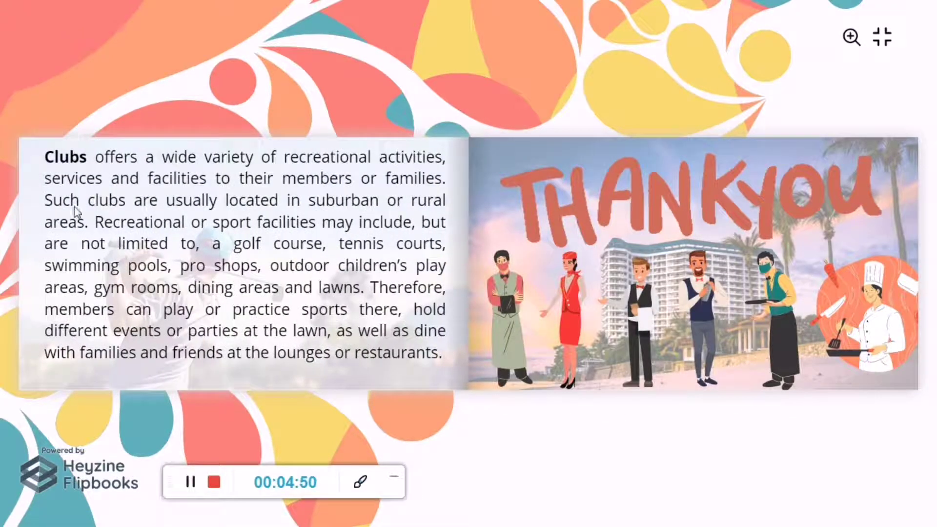
Turn the full-screen flipbook's pages back to the cover and leave full screen.
{"action": "left_click", "coordinate": [40, 168]}
{"action": "left_click", "coordinate": [41, 171]}
{"action": "left_click", "coordinate": [43, 173]}
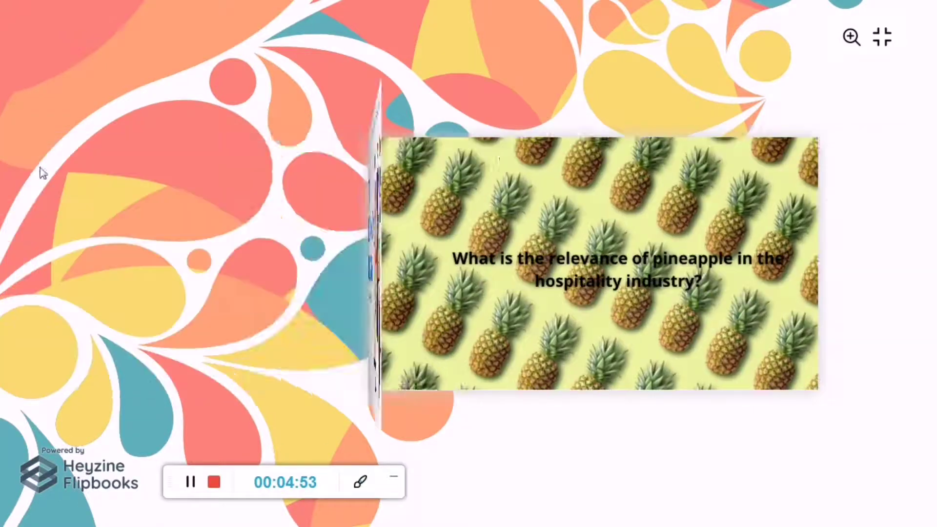
{"action": "left_click", "coordinate": [468, 44]}
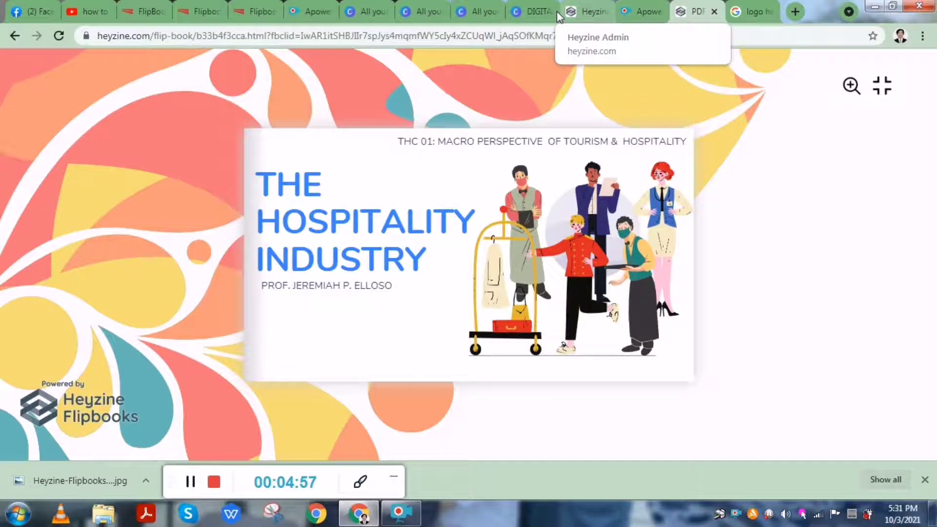
Switch to the Heyzine editor for the DIGITAL MARKETING TRENDS flipbook and look through its settings, including the title settings.
{"action": "left_click", "coordinate": [531, 12]}
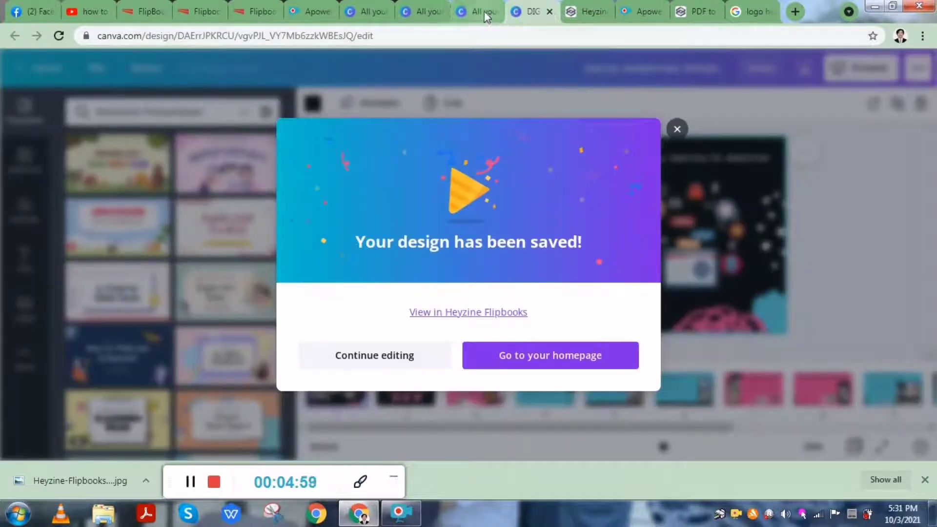
{"action": "left_click", "coordinate": [584, 15]}
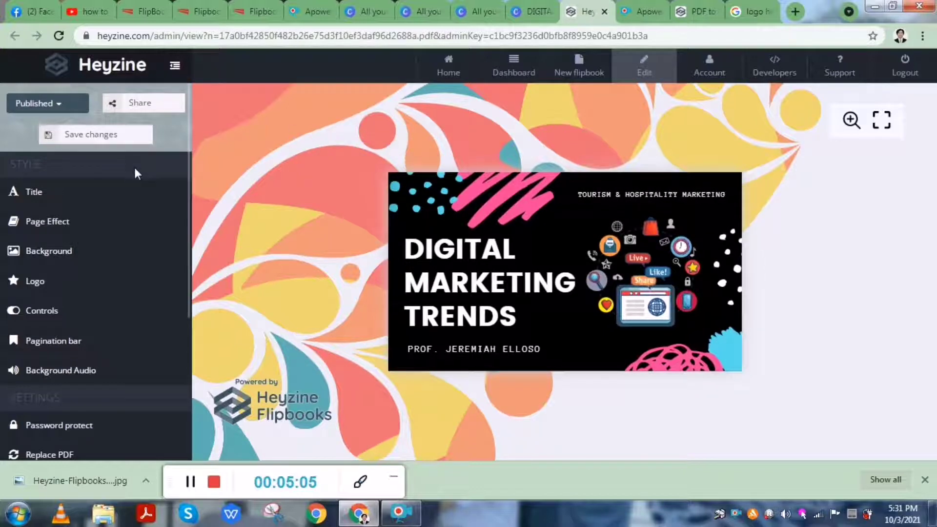
{"action": "scroll", "coordinate": [141, 195], "scroll_direction": "down", "scroll_amount": 5}
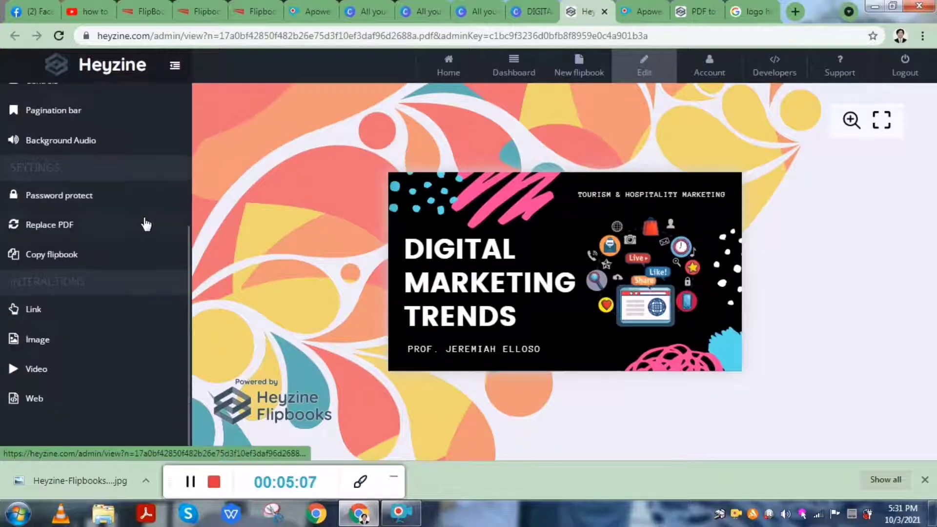
{"action": "scroll", "coordinate": [146, 229], "scroll_direction": "up", "scroll_amount": 5}
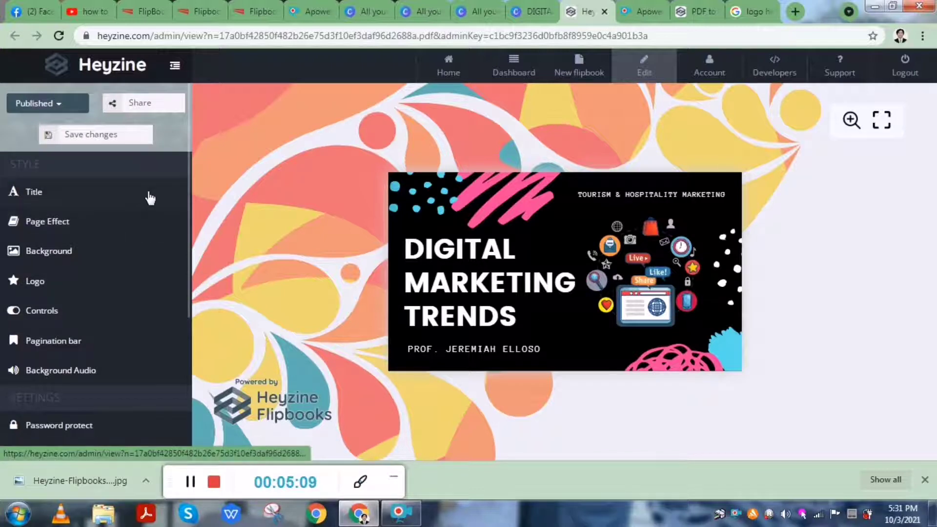
{"action": "left_click", "coordinate": [150, 198]}
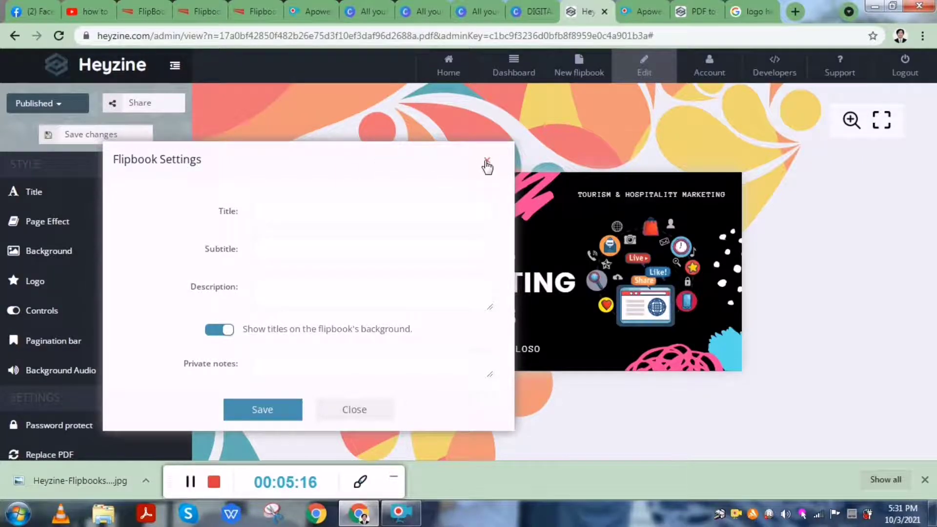
{"action": "left_click", "coordinate": [487, 161]}
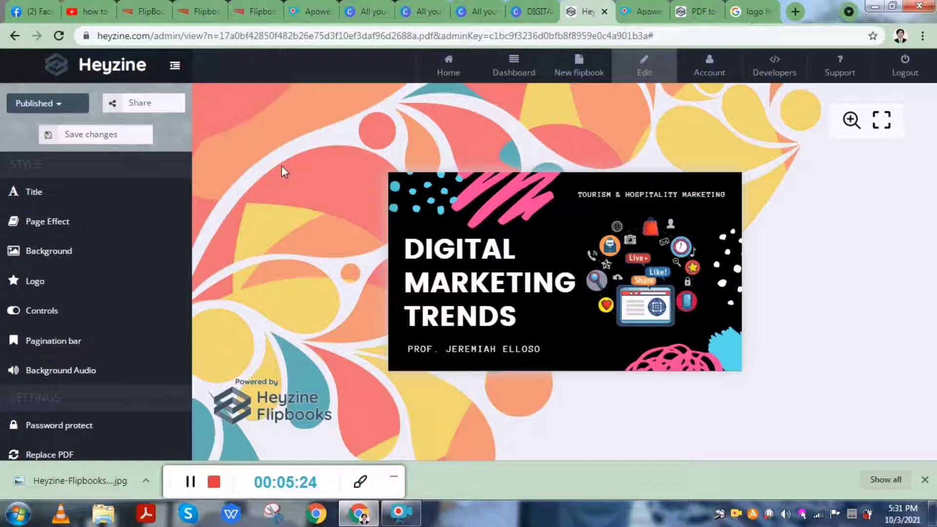
Set the flipbook's page effect to Magazine and test it on the cover page.
{"action": "left_click", "coordinate": [104, 222]}
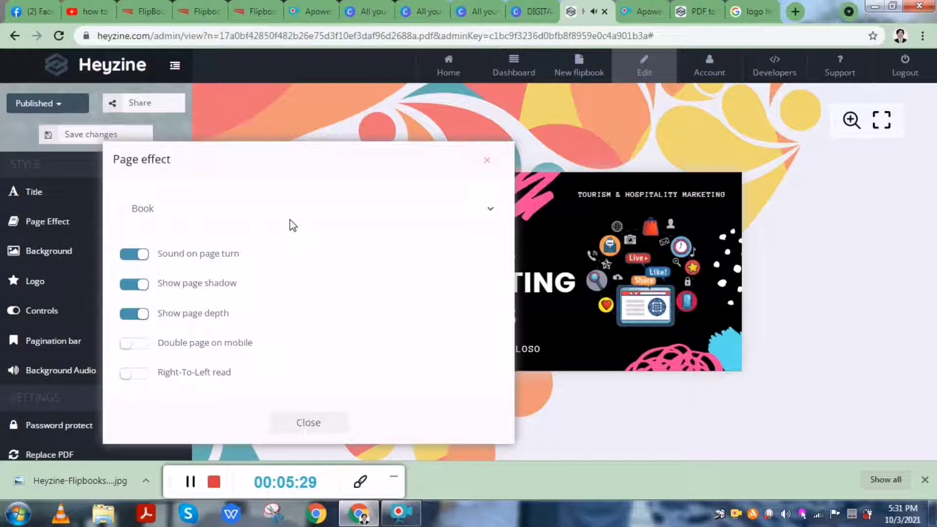
{"action": "left_click", "coordinate": [490, 210]}
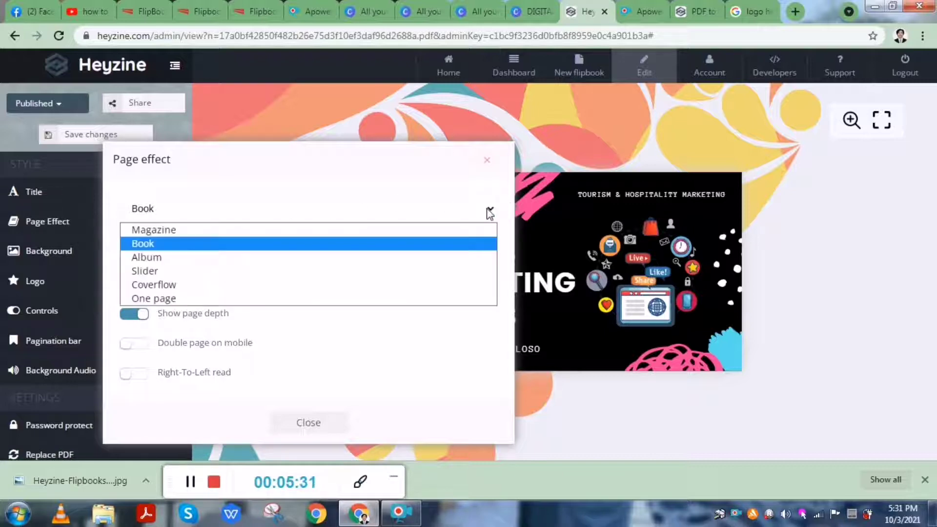
{"action": "left_click", "coordinate": [182, 233]}
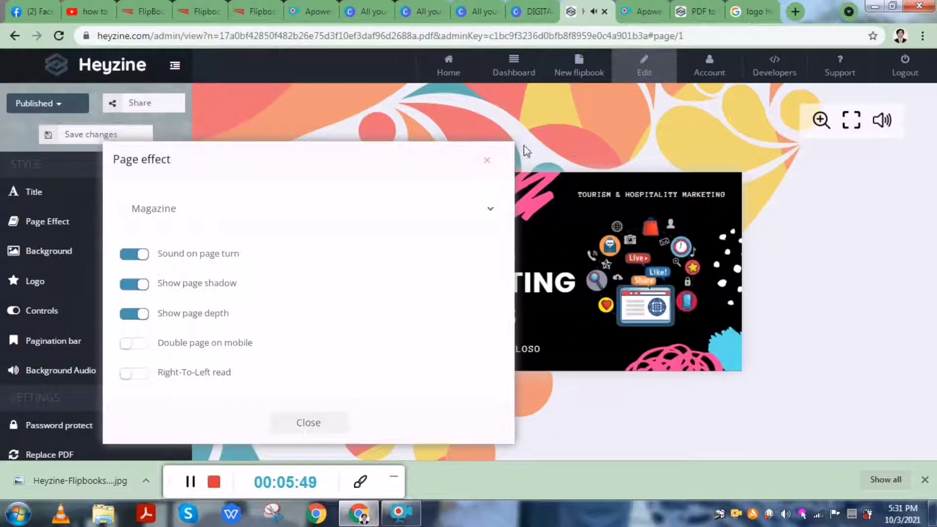
{"action": "left_click", "coordinate": [487, 161]}
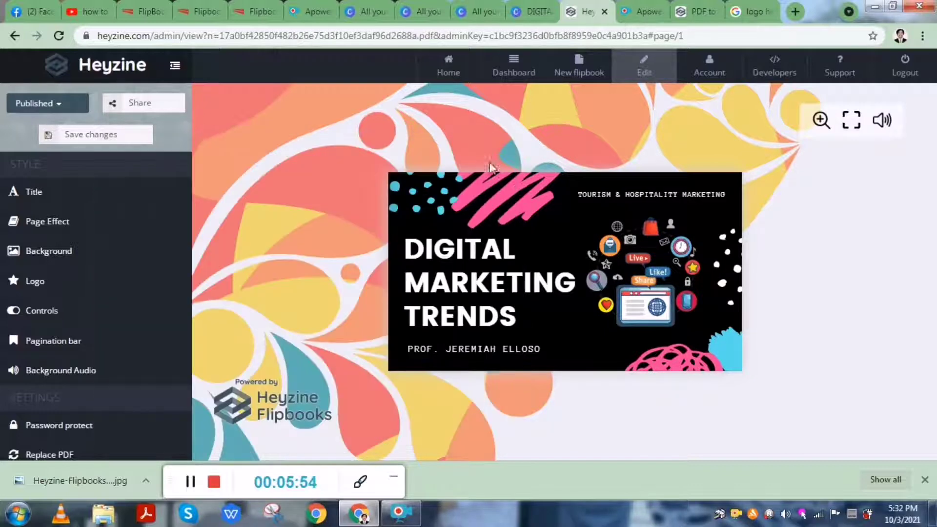
{"action": "left_click", "coordinate": [701, 189]}
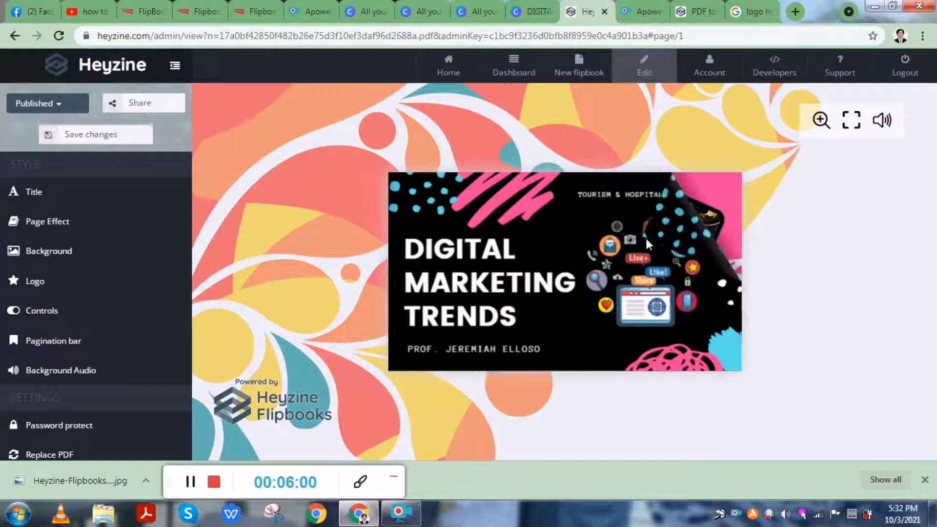
Browse the background images and try the white wooden planks image behind the flipbook.
{"action": "left_click", "coordinate": [75, 255]}
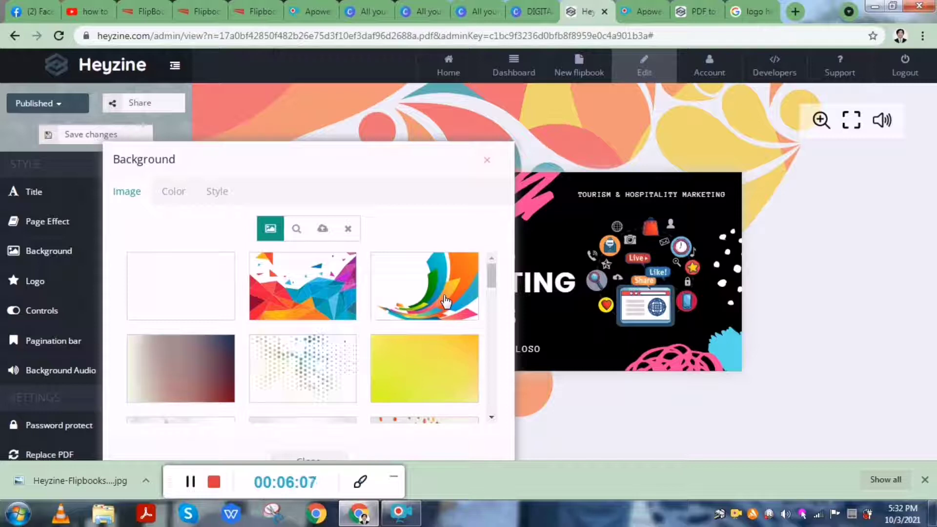
{"action": "scroll", "coordinate": [243, 308], "scroll_direction": "down", "scroll_amount": 1}
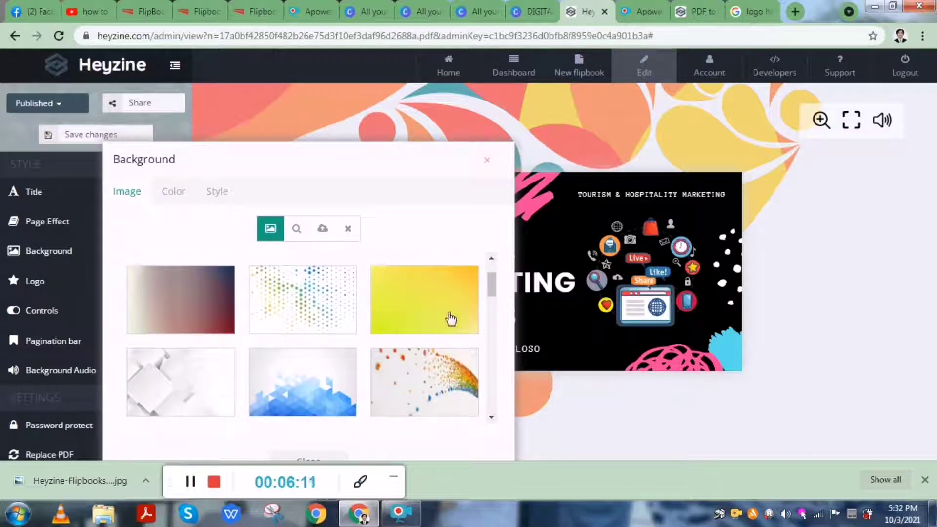
{"action": "scroll", "coordinate": [449, 320], "scroll_direction": "up", "scroll_amount": 1}
{"action": "scroll", "coordinate": [294, 350], "scroll_direction": "down", "scroll_amount": 2}
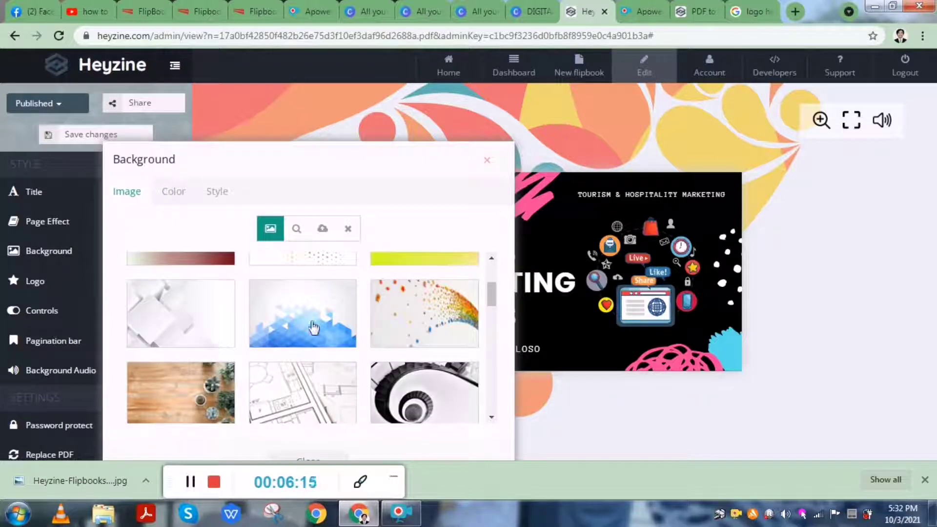
{"action": "scroll", "coordinate": [367, 322], "scroll_direction": "down", "scroll_amount": 2}
{"action": "scroll", "coordinate": [362, 332], "scroll_direction": "down", "scroll_amount": 1}
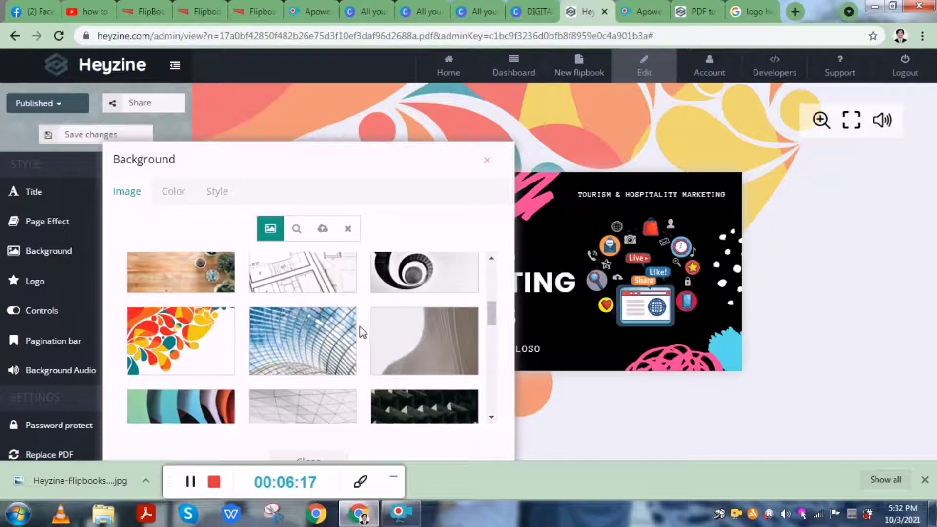
{"action": "scroll", "coordinate": [361, 332], "scroll_direction": "down", "scroll_amount": 5}
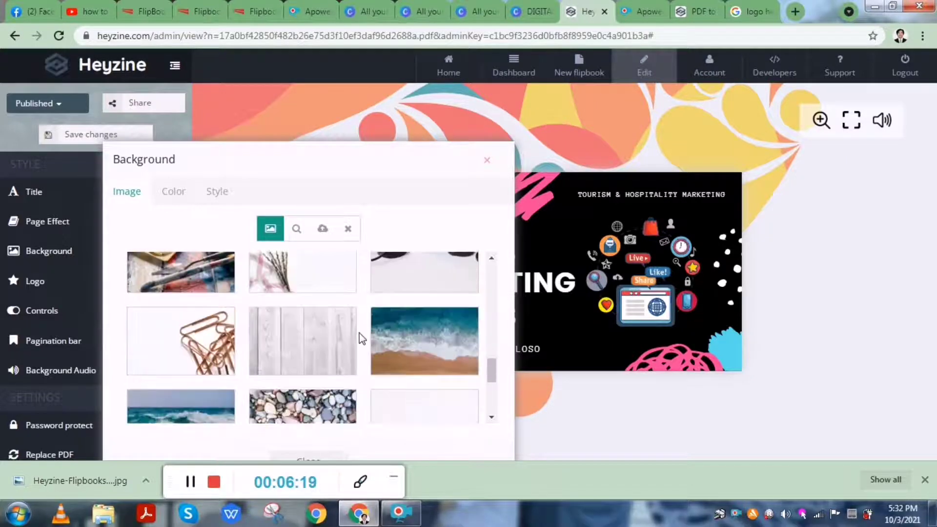
{"action": "scroll", "coordinate": [361, 334], "scroll_direction": "down", "scroll_amount": 2}
{"action": "scroll", "coordinate": [360, 335], "scroll_direction": "up", "scroll_amount": 1}
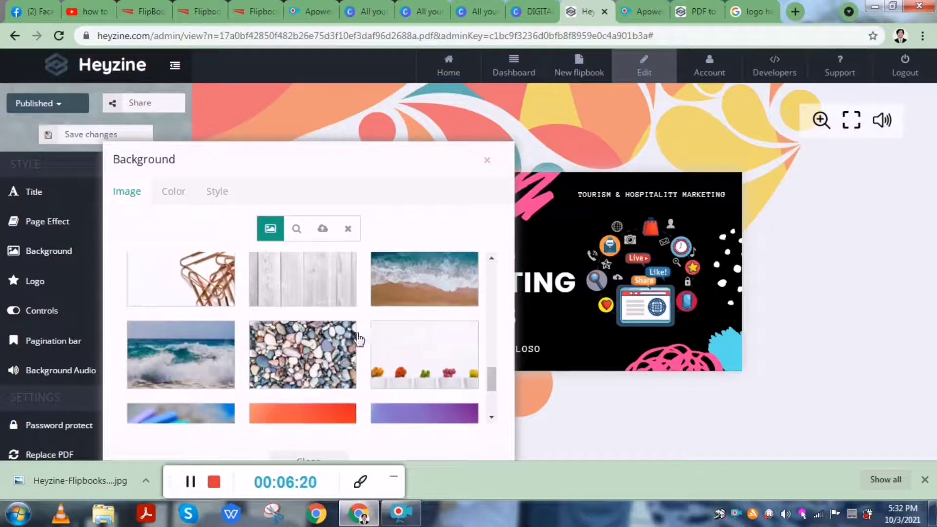
{"action": "left_click", "coordinate": [326, 295]}
Set the flipbook's background to the image of white overlapping geometric squares.
{"action": "scroll", "coordinate": [345, 309], "scroll_direction": "up", "scroll_amount": 5}
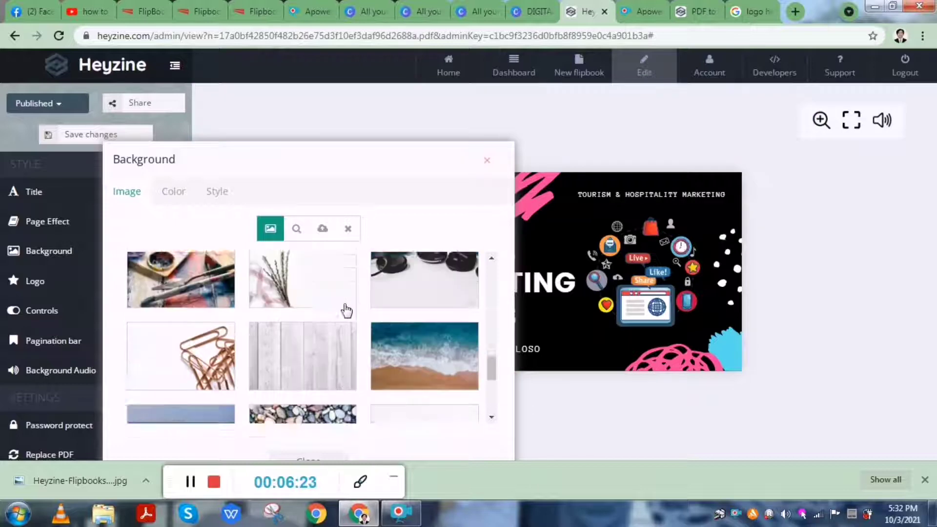
{"action": "scroll", "coordinate": [260, 323], "scroll_direction": "up", "scroll_amount": 2}
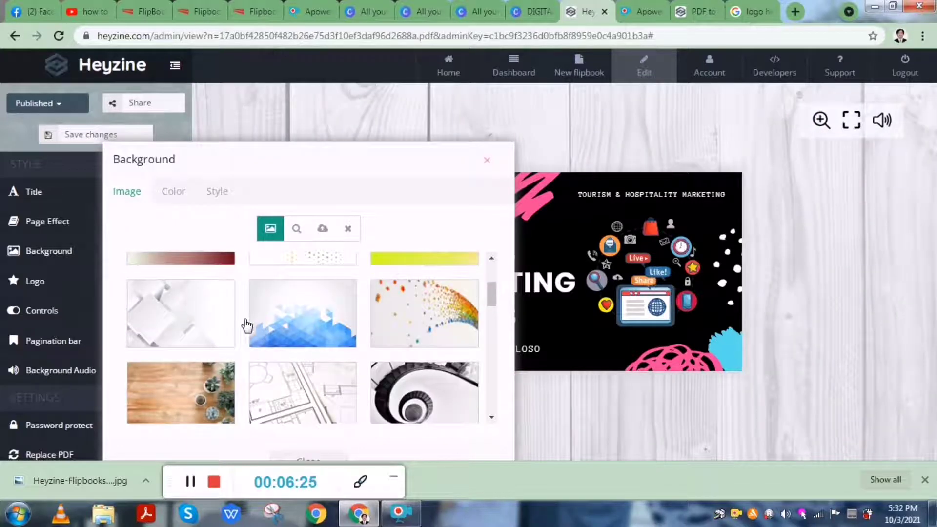
{"action": "left_click", "coordinate": [175, 325]}
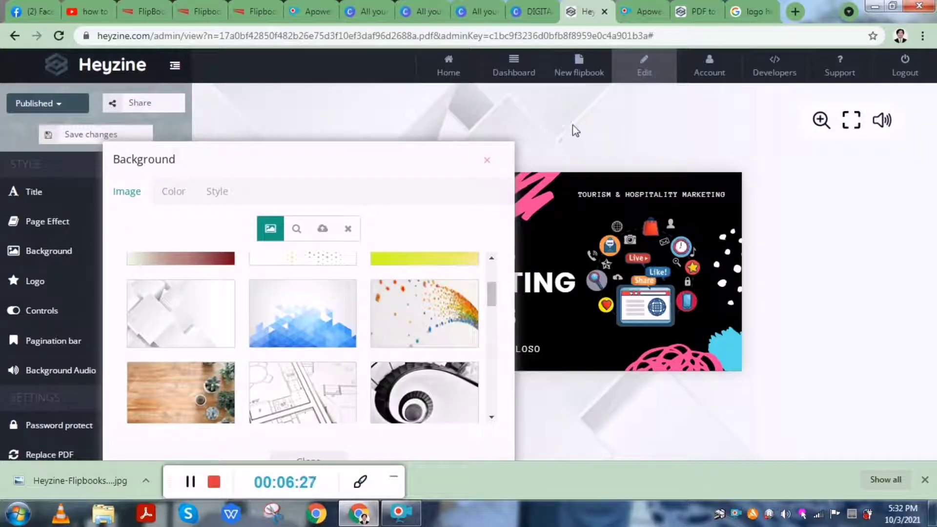
{"action": "left_click", "coordinate": [487, 161]}
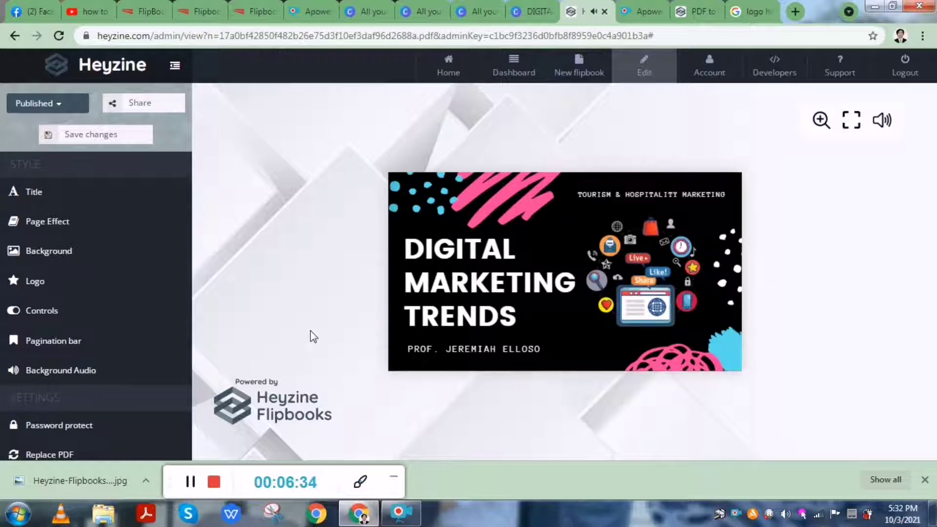
Examine the image, color and style options available for the flipbook's background.
{"action": "left_click", "coordinate": [125, 260]}
{"action": "scroll", "coordinate": [484, 274], "scroll_direction": "down", "scroll_amount": 2}
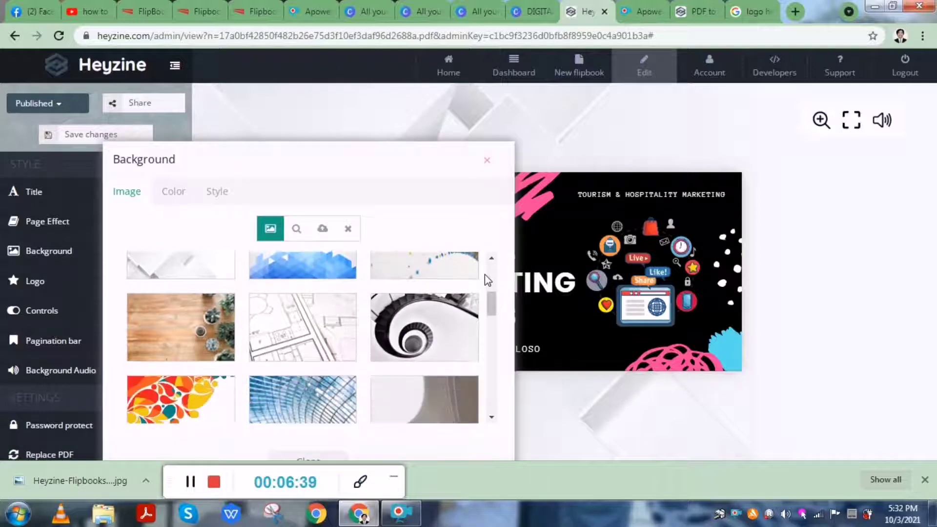
{"action": "scroll", "coordinate": [482, 275], "scroll_direction": "down", "scroll_amount": 2}
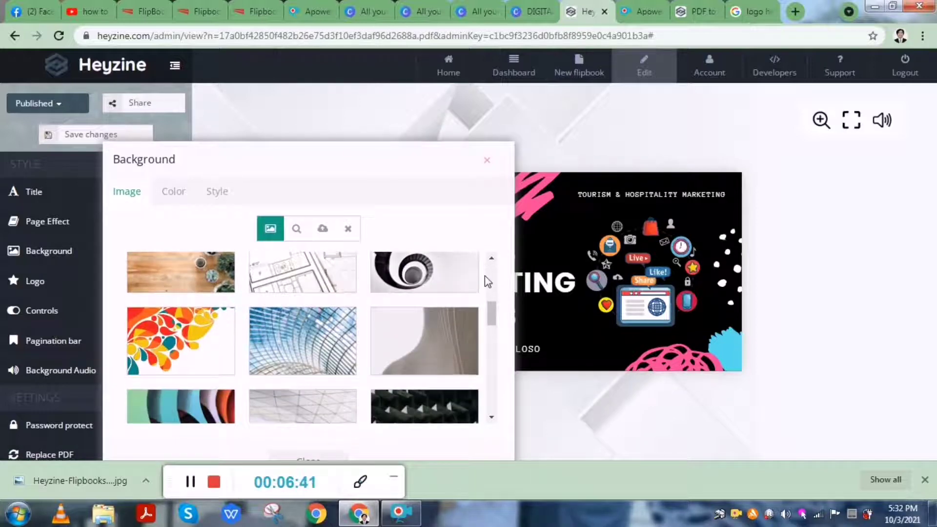
{"action": "scroll", "coordinate": [485, 276], "scroll_direction": "down", "scroll_amount": 3}
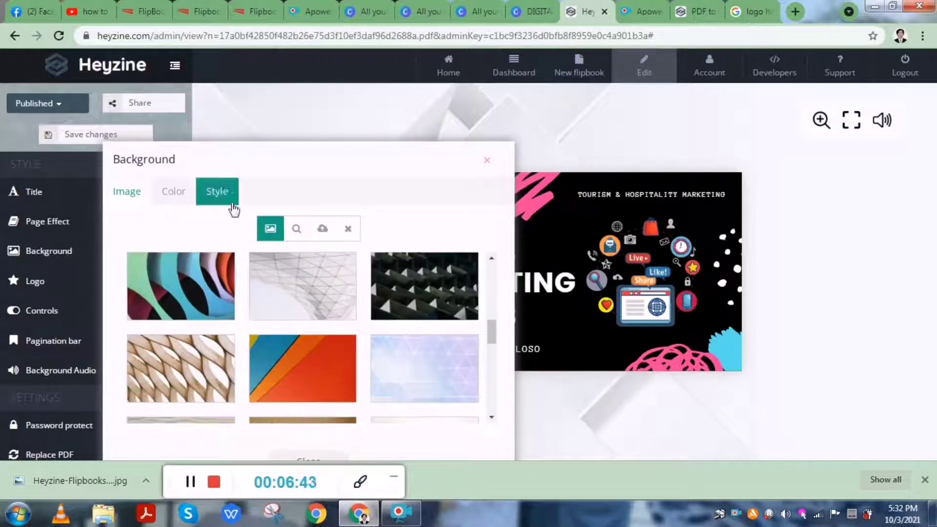
{"action": "left_click", "coordinate": [175, 198]}
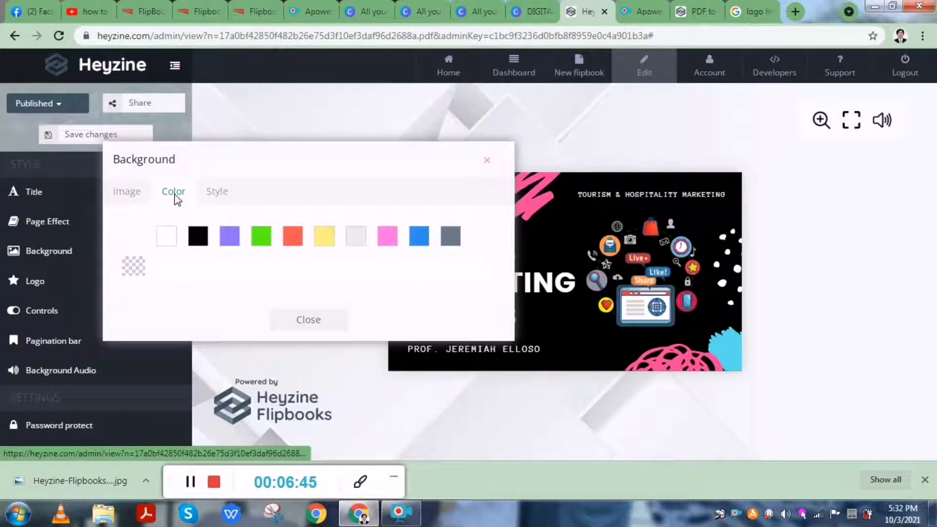
{"action": "left_click", "coordinate": [219, 193]}
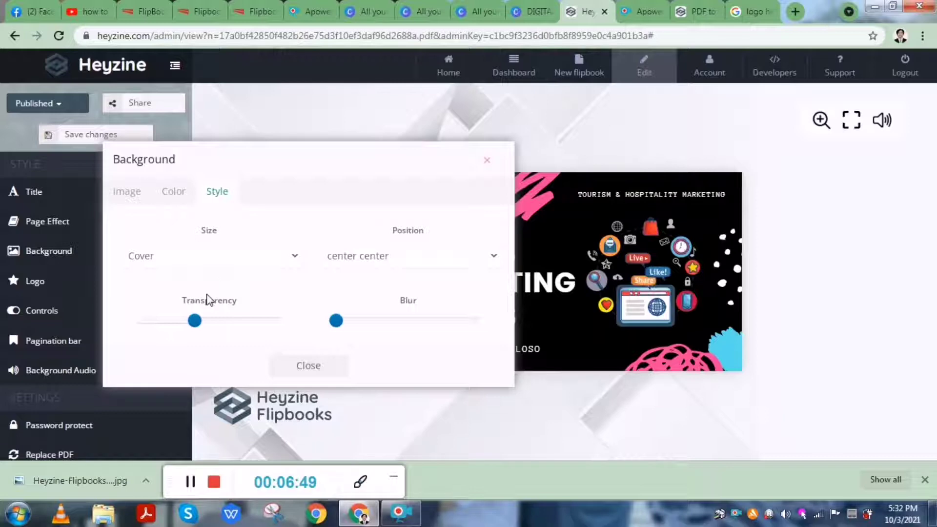
{"action": "left_click", "coordinate": [486, 161]}
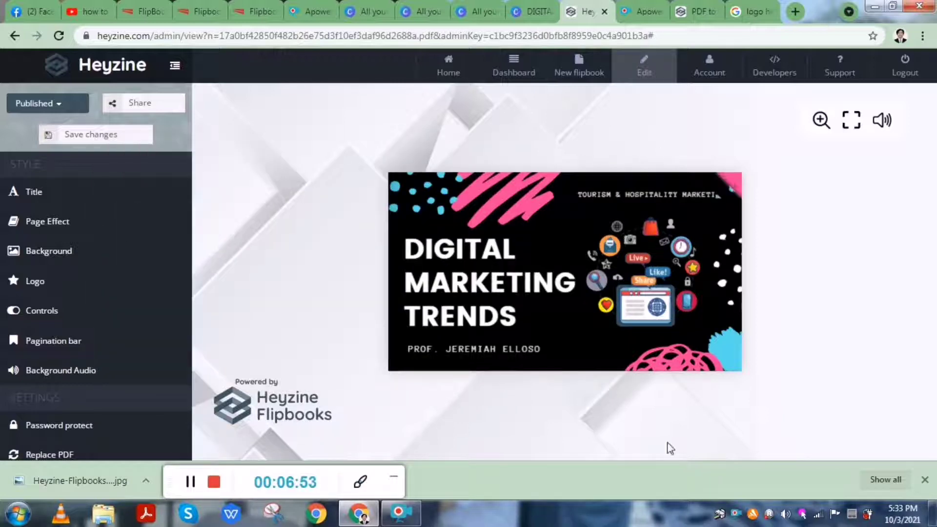
Review the flipbook's corner logo options and the show/hide settings for its controls.
{"action": "left_click", "coordinate": [55, 285]}
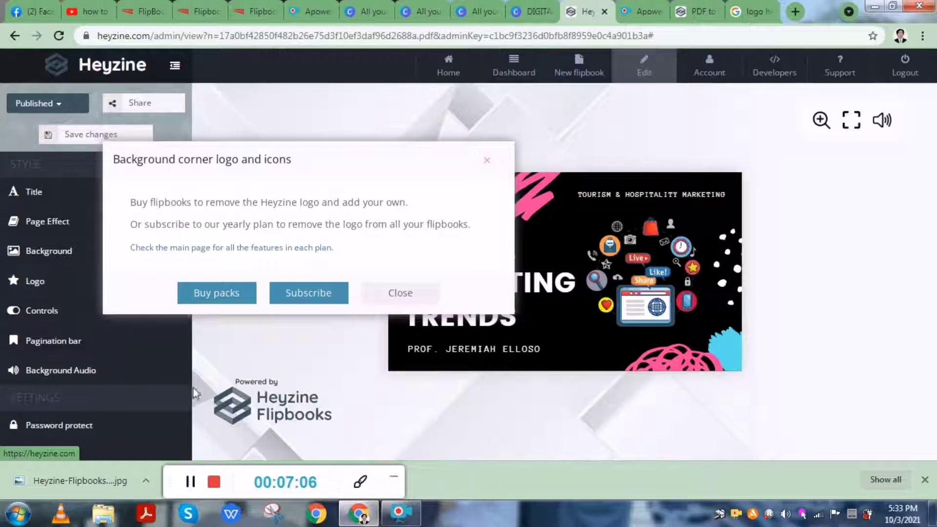
{"action": "left_click", "coordinate": [487, 160]}
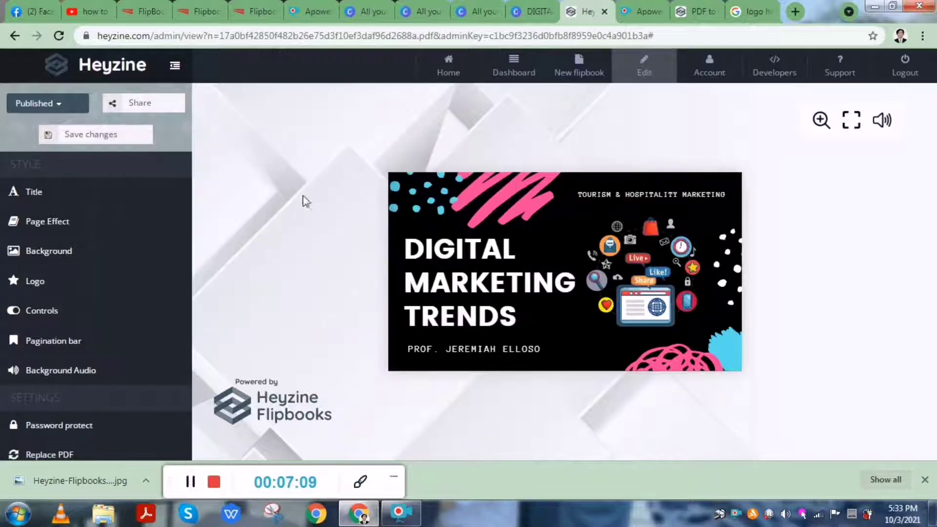
{"action": "left_click", "coordinate": [121, 323]}
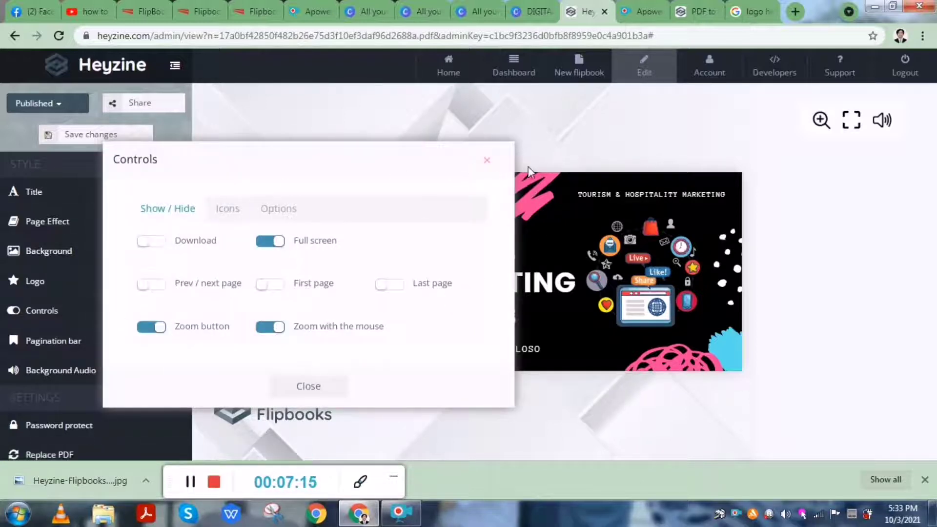
{"action": "left_click", "coordinate": [482, 165]}
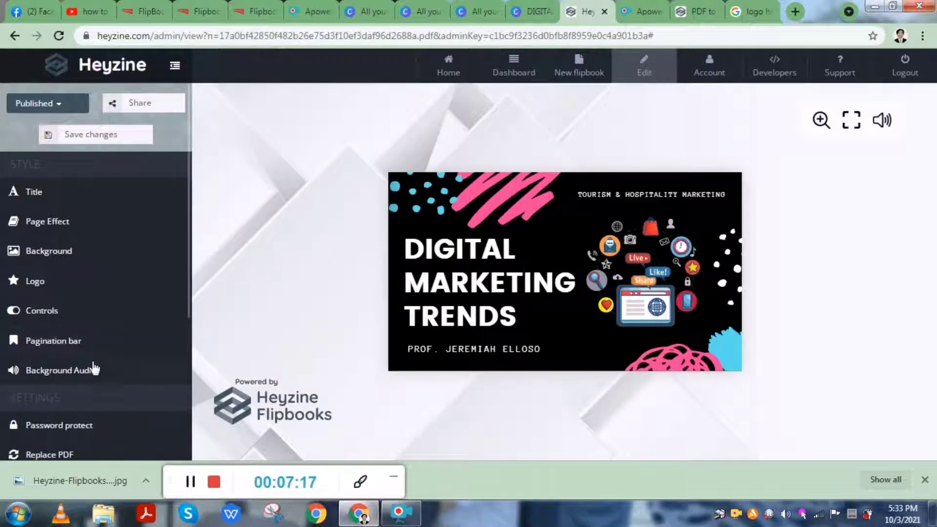
Review the bar types available for the flipbook's pagination bar.
{"action": "left_click", "coordinate": [103, 347]}
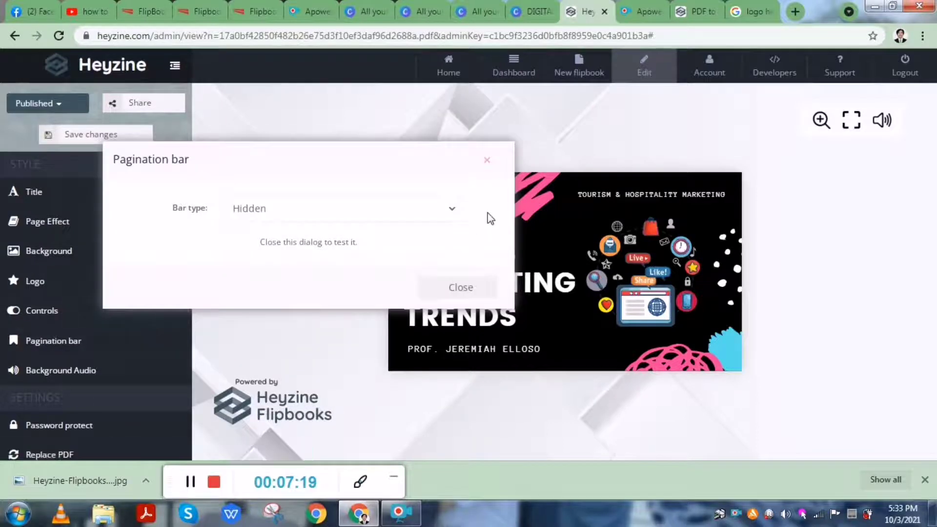
{"action": "left_click", "coordinate": [452, 209]}
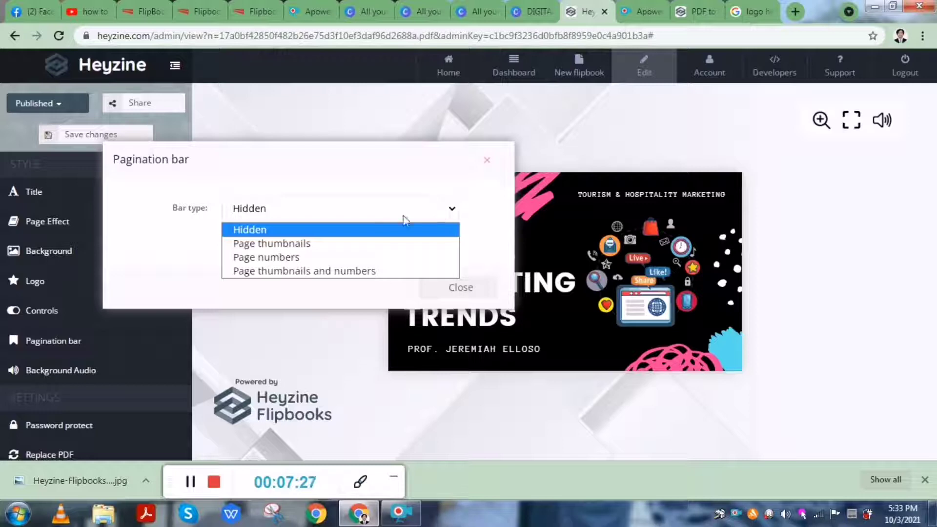
{"action": "left_click", "coordinate": [310, 337]}
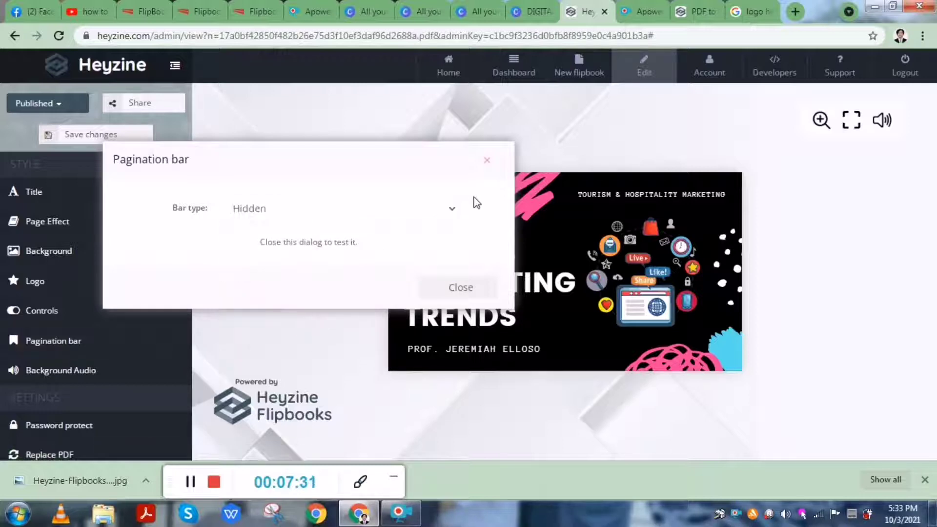
{"action": "left_click", "coordinate": [485, 163]}
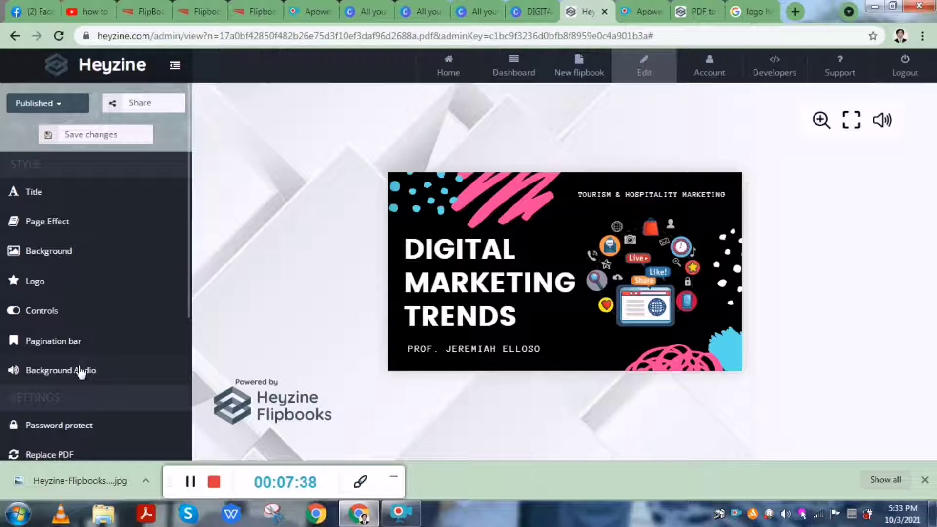
Play the Jazz Music No Copyright Instrumental track from the background audio library and close the audio settings.
{"action": "left_click", "coordinate": [112, 370]}
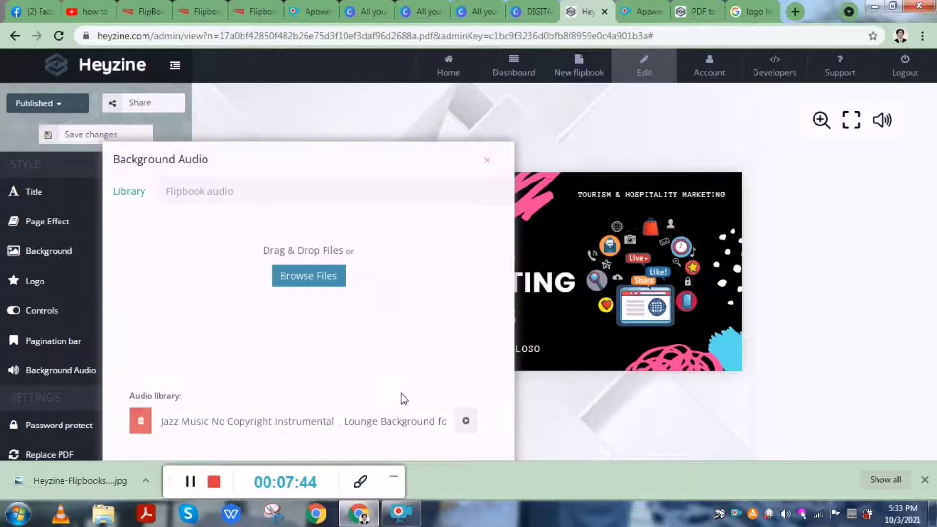
{"action": "left_click", "coordinate": [466, 423]}
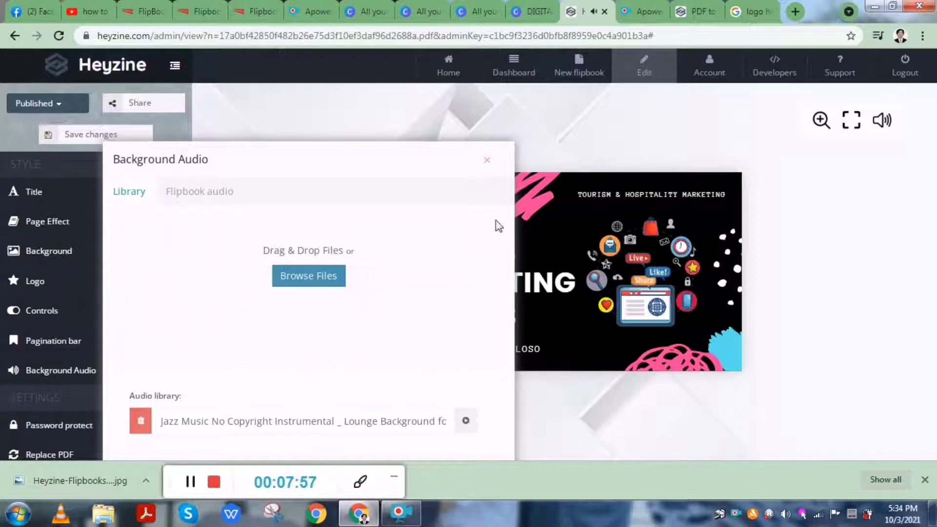
{"action": "left_click", "coordinate": [488, 161]}
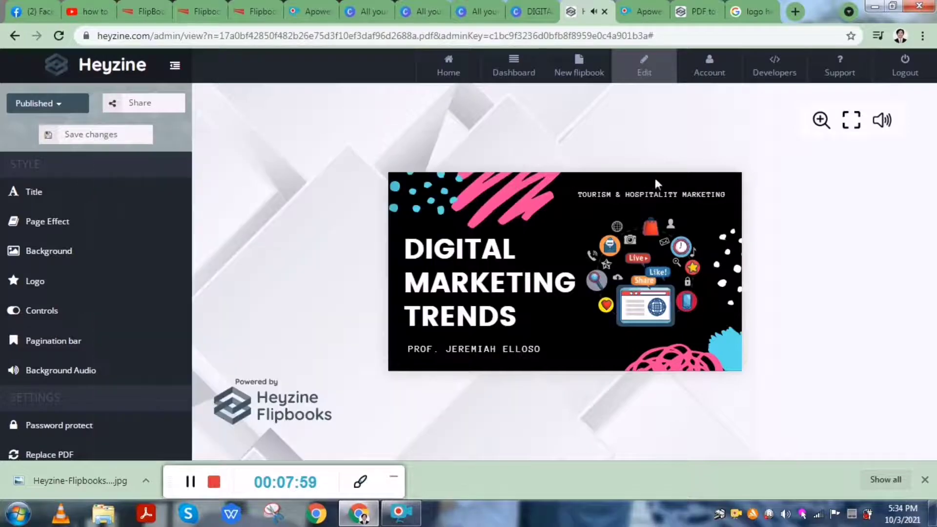
Flip through the first pages and back to the cover with the jazz track playing, and stop the track in the audio library.
{"action": "left_click", "coordinate": [721, 188]}
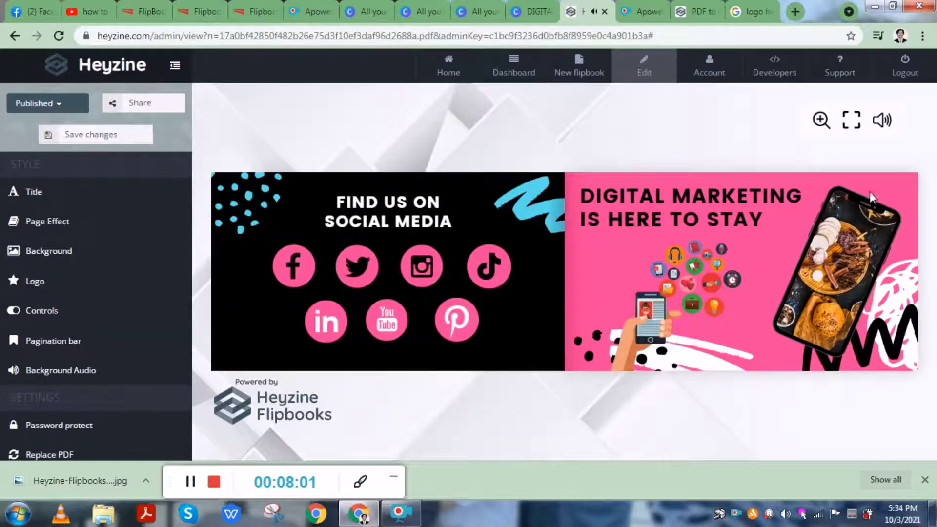
{"action": "left_click", "coordinate": [893, 196]}
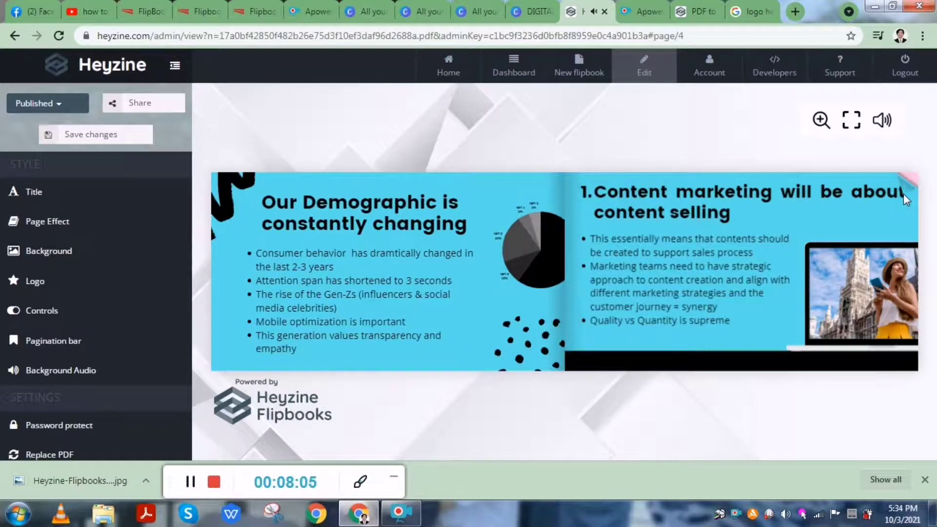
{"action": "left_click", "coordinate": [903, 195]}
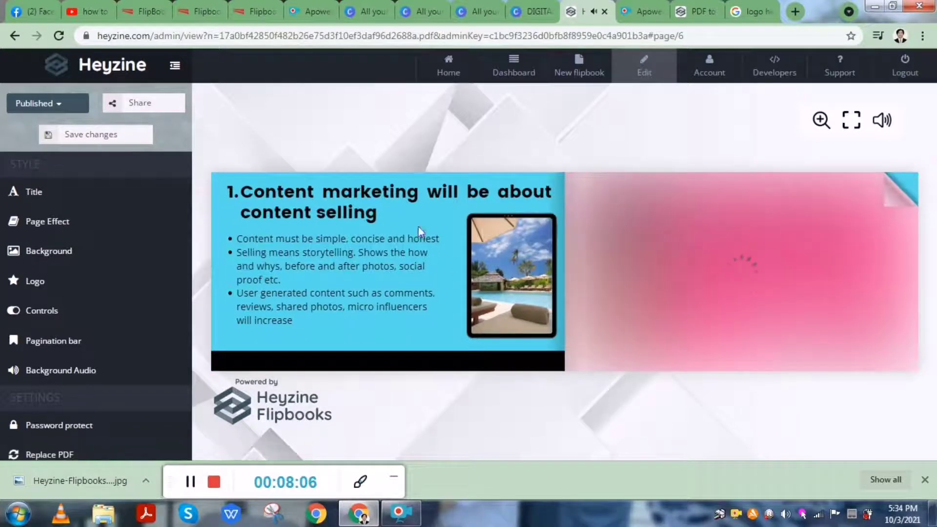
{"action": "left_click", "coordinate": [247, 200]}
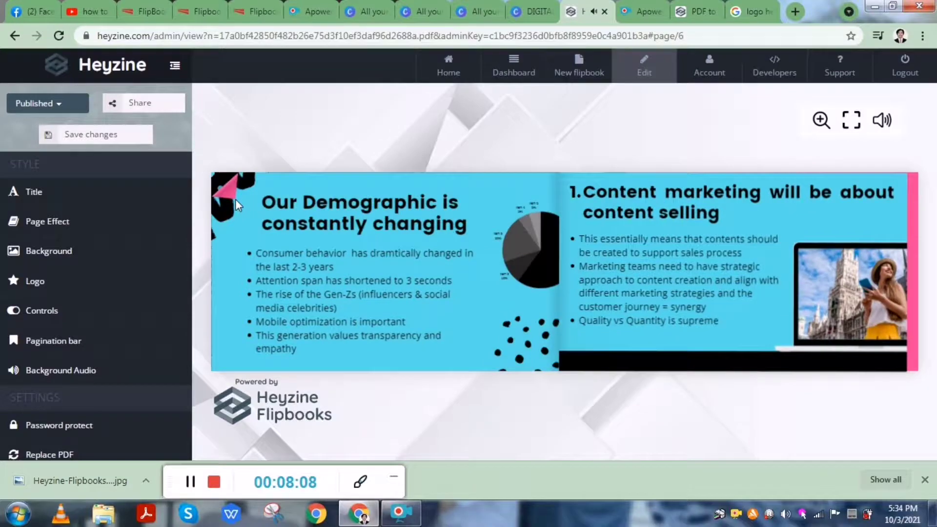
{"action": "left_click", "coordinate": [235, 199]}
{"action": "left_click", "coordinate": [234, 208]}
{"action": "left_click", "coordinate": [102, 372]}
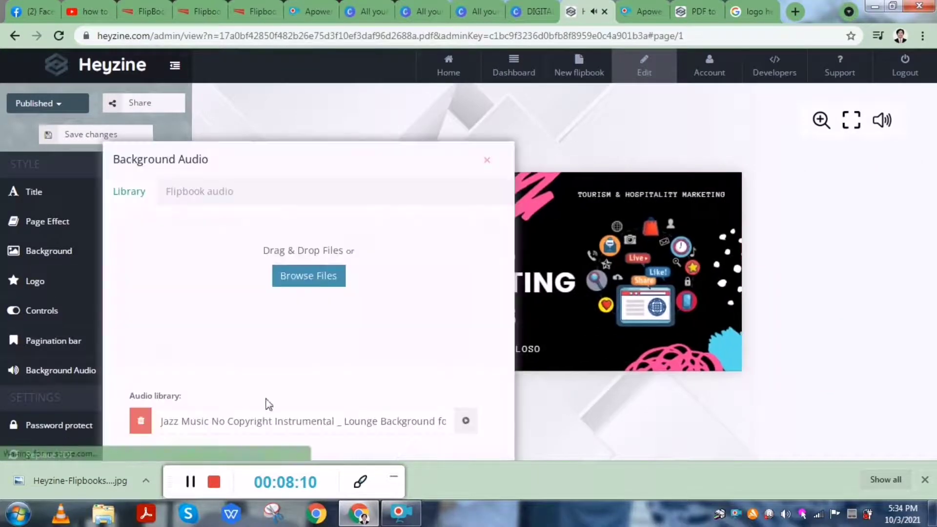
{"action": "left_click", "coordinate": [465, 420]}
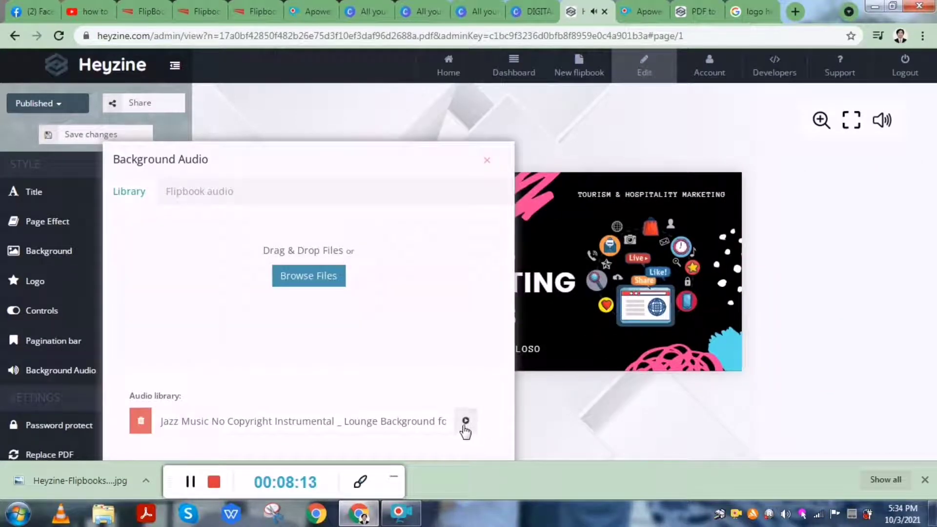
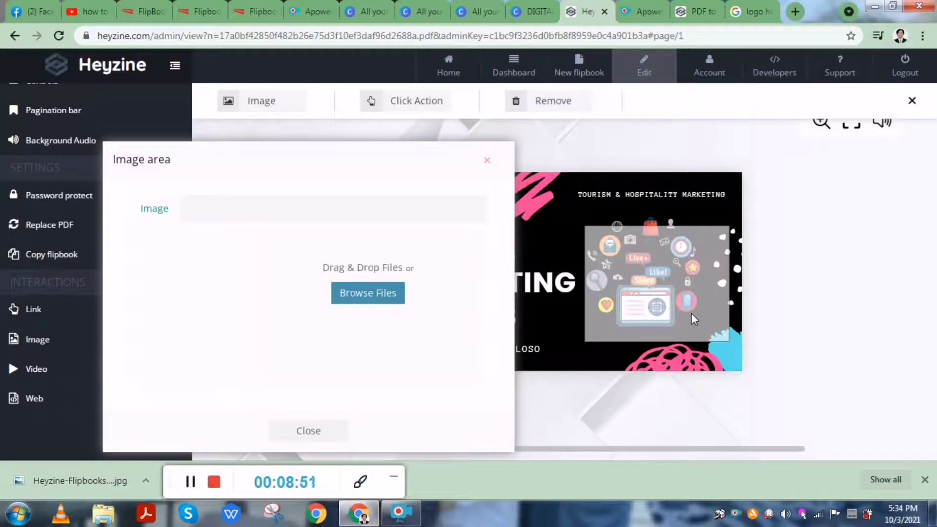
Draw a video area over the cover page's title, close its player settings without a link, and remove the area.
{"action": "left_click", "coordinate": [487, 161]}
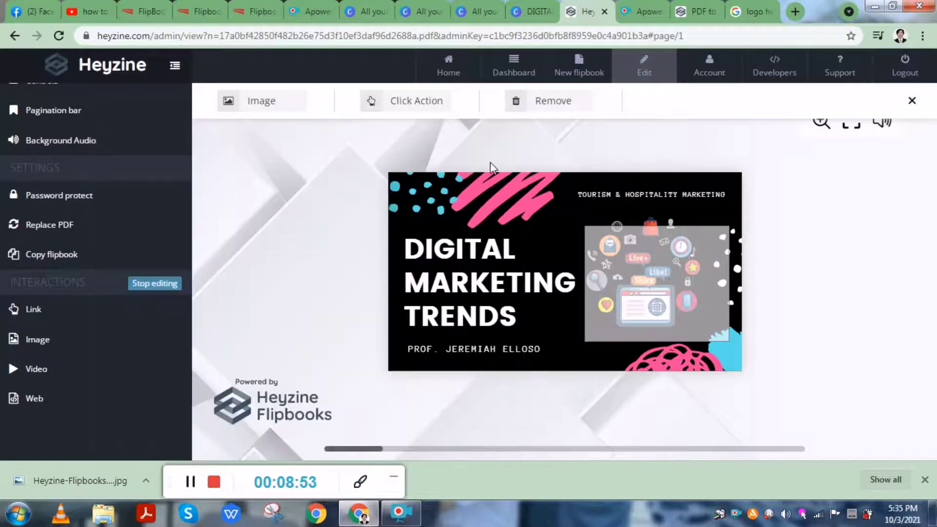
{"action": "left_click", "coordinate": [174, 288]}
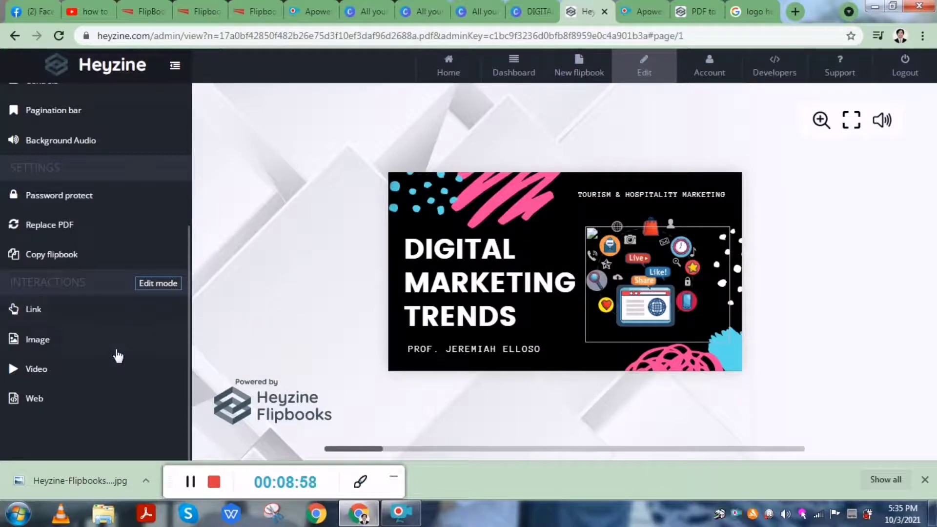
{"action": "left_click", "coordinate": [104, 376]}
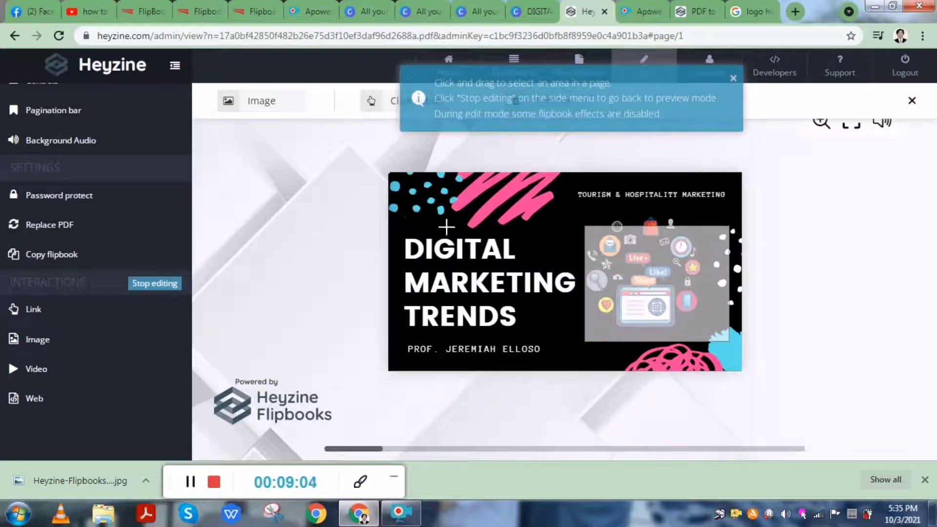
{"action": "left_click_drag", "start_coordinate": [430, 220], "coordinate": [596, 340]}
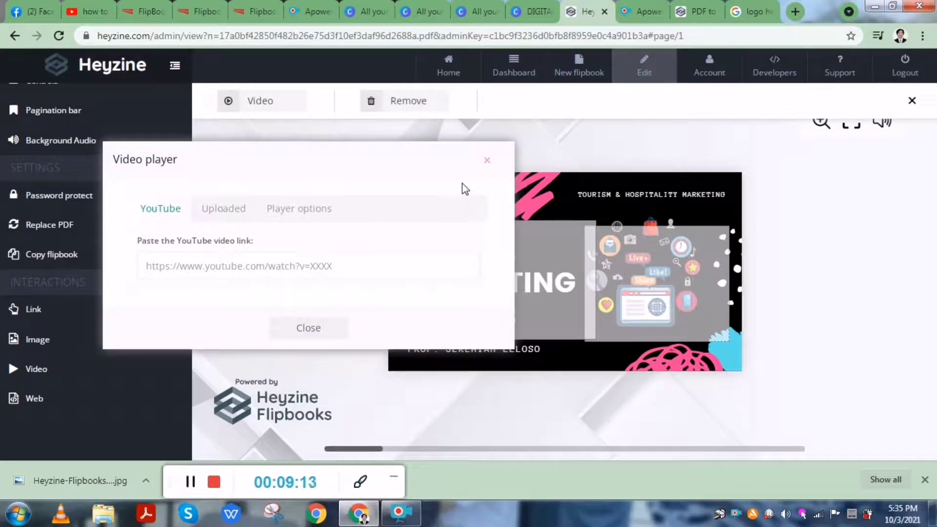
{"action": "left_click", "coordinate": [487, 161]}
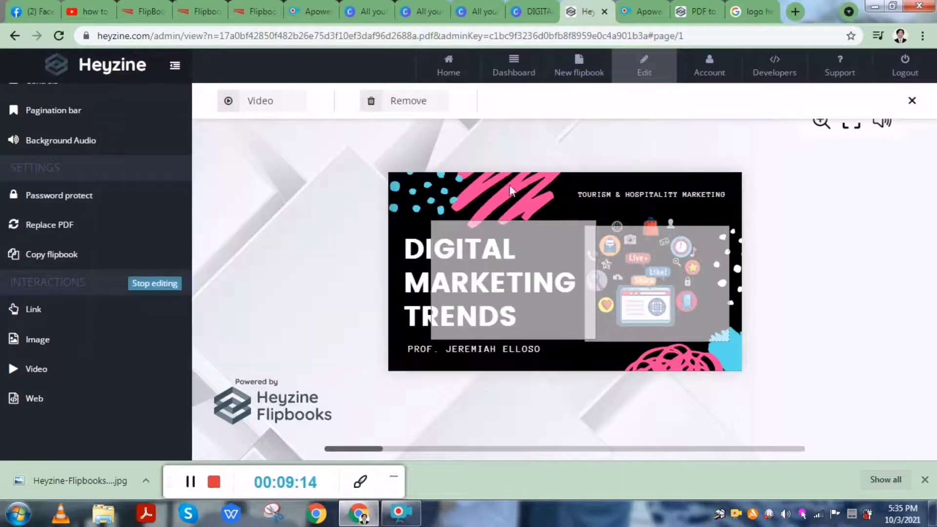
{"action": "left_click_drag", "start_coordinate": [526, 247], "coordinate": [538, 253]}
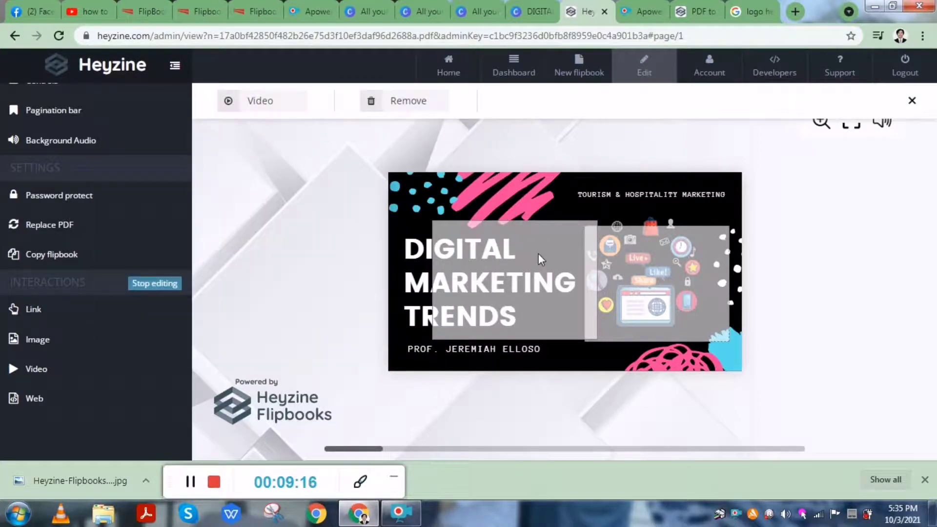
{"action": "left_click", "coordinate": [385, 116]}
Remove the empty image area covering the marketing icons on the cover page.
{"action": "left_click", "coordinate": [655, 307]}
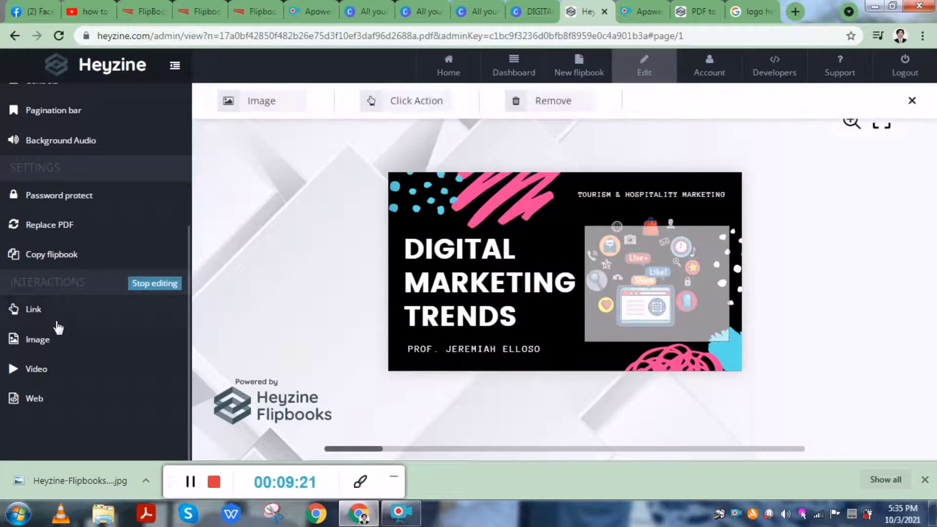
{"action": "left_click", "coordinate": [41, 339]}
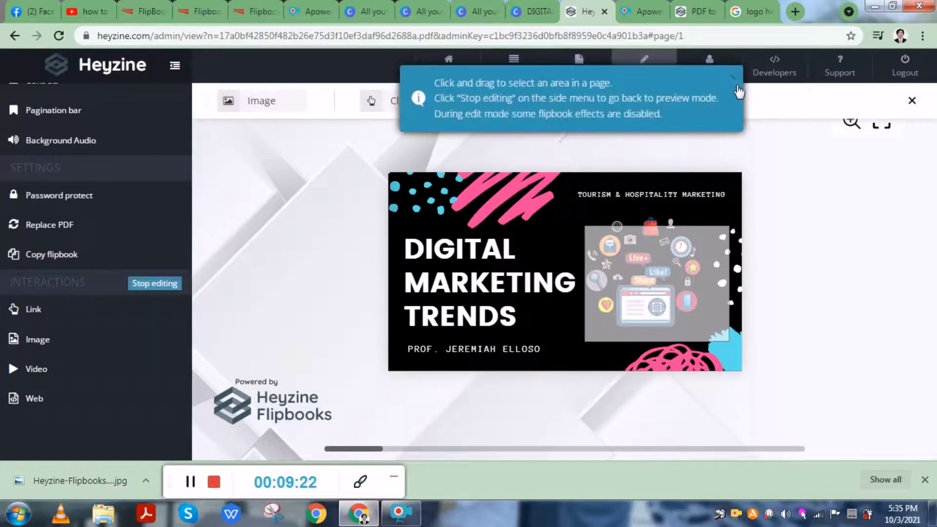
{"action": "left_click", "coordinate": [733, 78]}
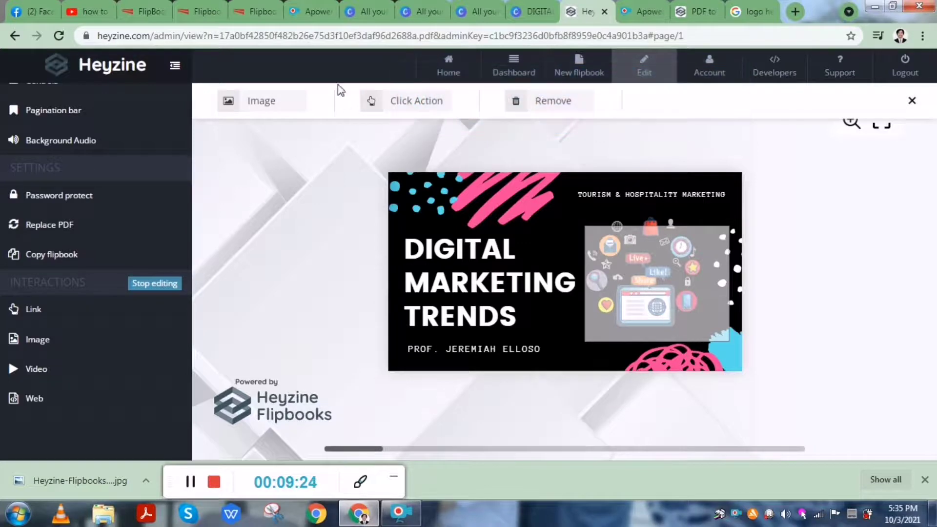
{"action": "left_click", "coordinate": [519, 105]}
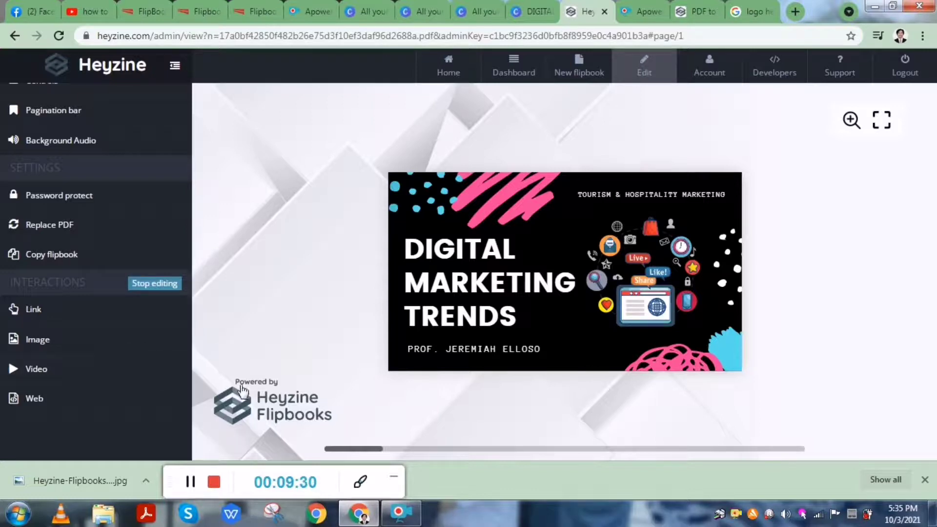
{"action": "left_click_drag", "start_coordinate": [365, 453], "coordinate": [275, 481]}
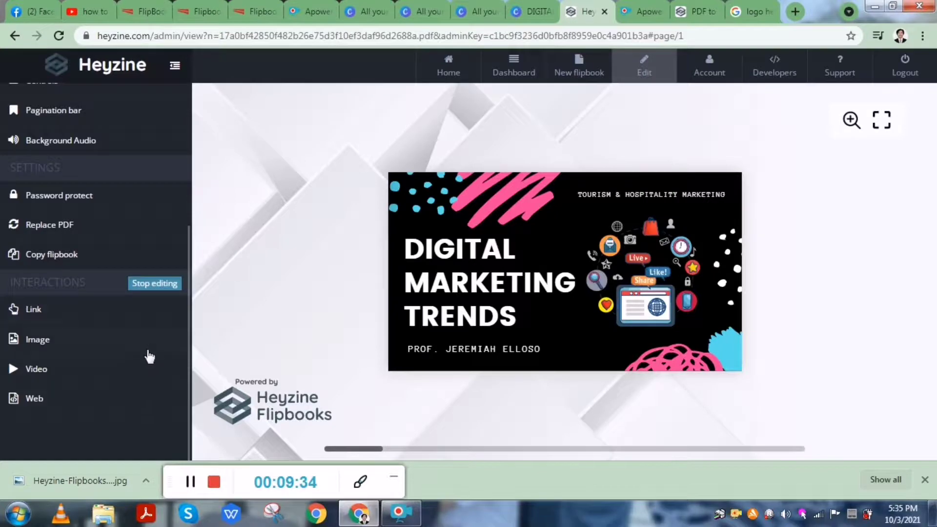
{"action": "scroll", "coordinate": [146, 307], "scroll_direction": "up", "scroll_amount": 3}
{"action": "scroll", "coordinate": [149, 288], "scroll_direction": "up", "scroll_amount": 2}
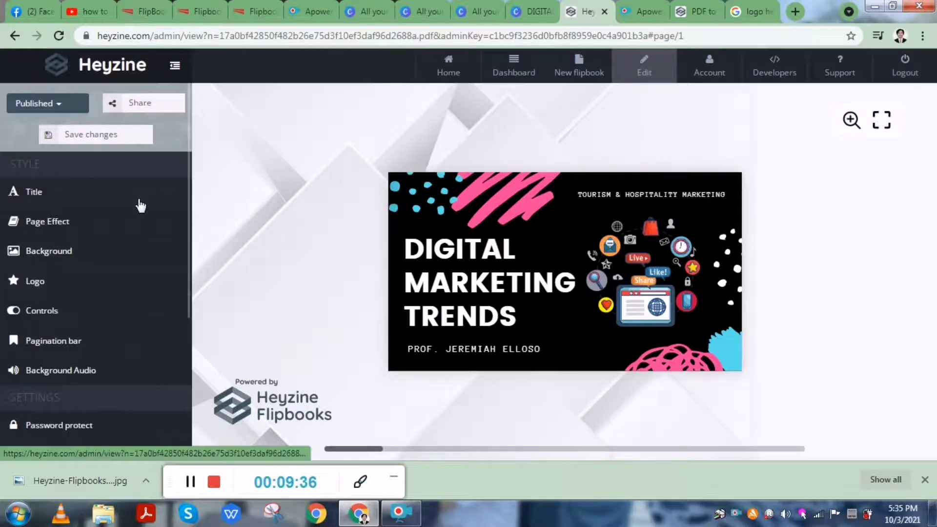
{"action": "scroll", "coordinate": [141, 220], "scroll_direction": "down", "scroll_amount": 5}
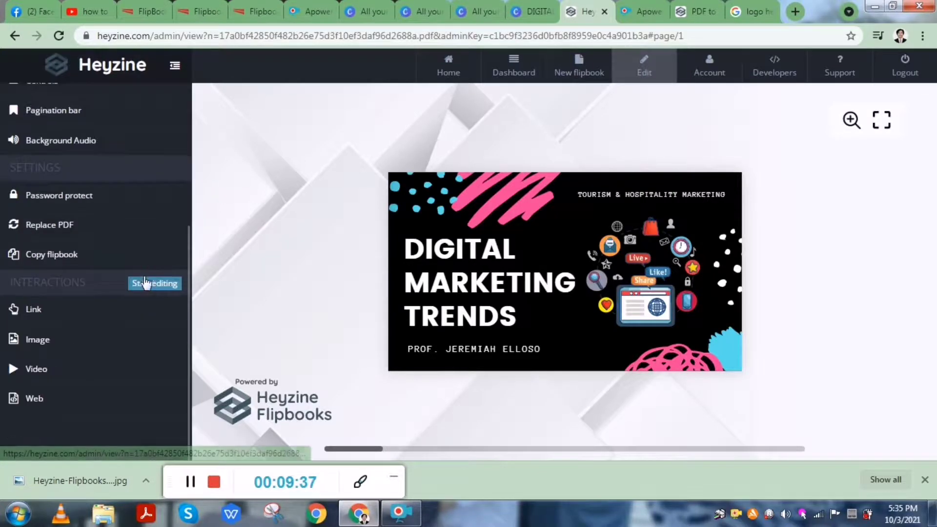
Flip through the flipbook from the cover to the last page and turn one spread back.
{"action": "left_click", "coordinate": [718, 192]}
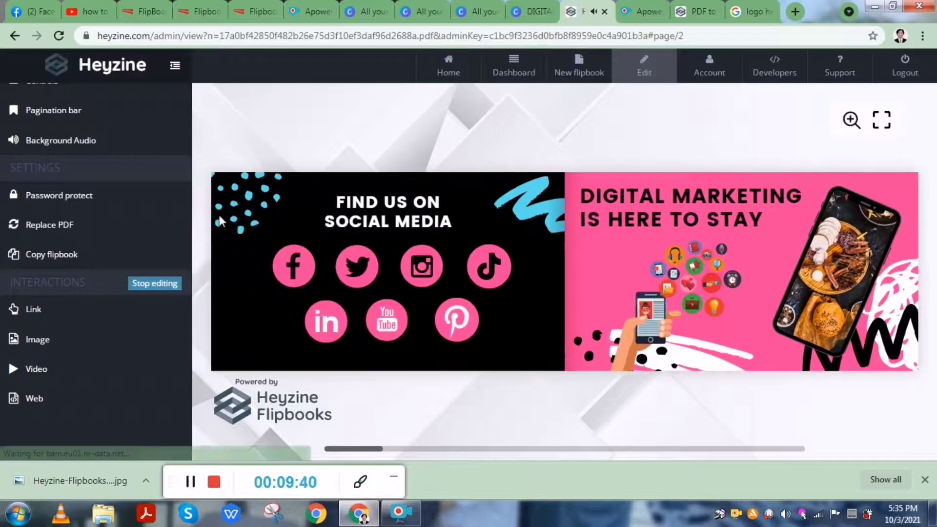
{"action": "left_click", "coordinate": [213, 194]}
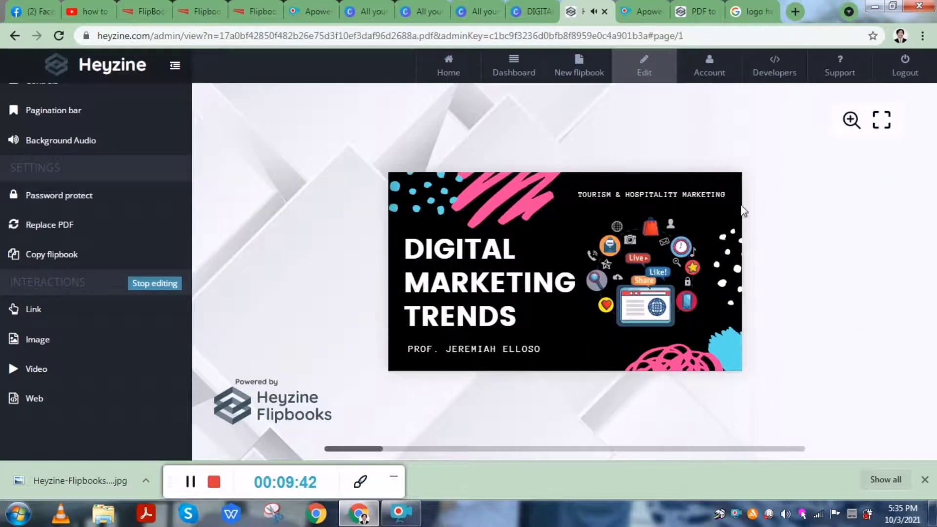
{"action": "left_click", "coordinate": [727, 180]}
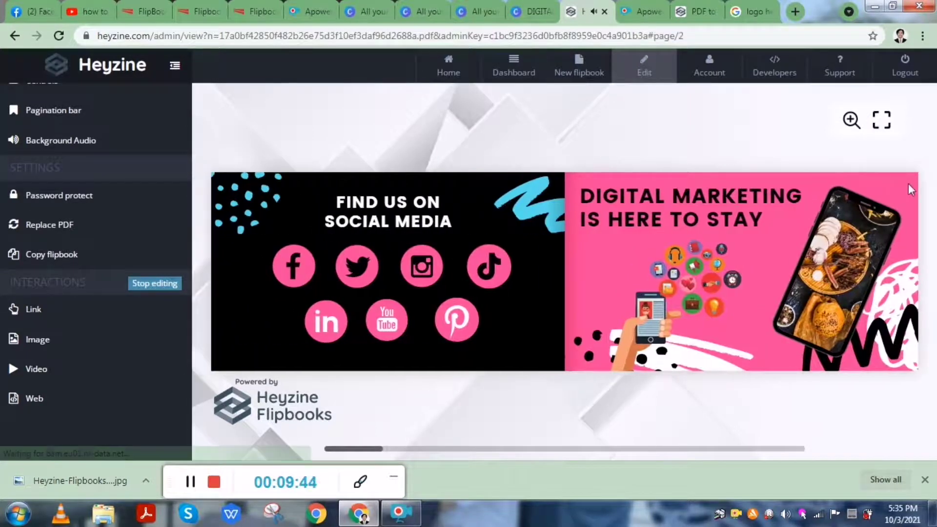
{"action": "left_click", "coordinate": [908, 193]}
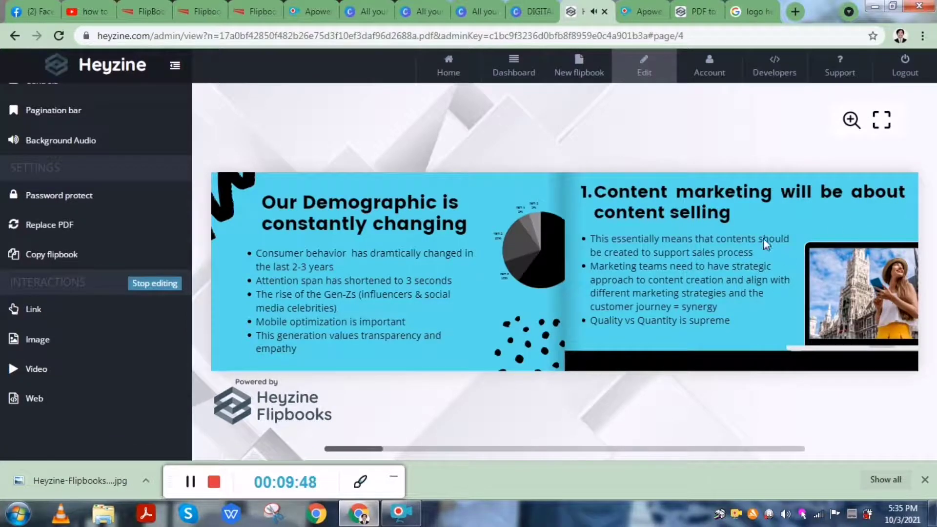
{"action": "left_click", "coordinate": [903, 194]}
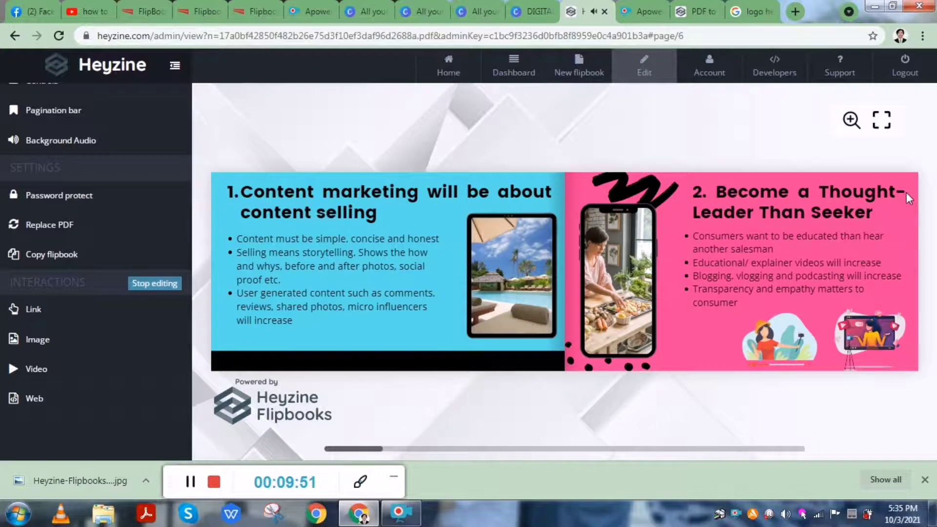
{"action": "left_click", "coordinate": [906, 192]}
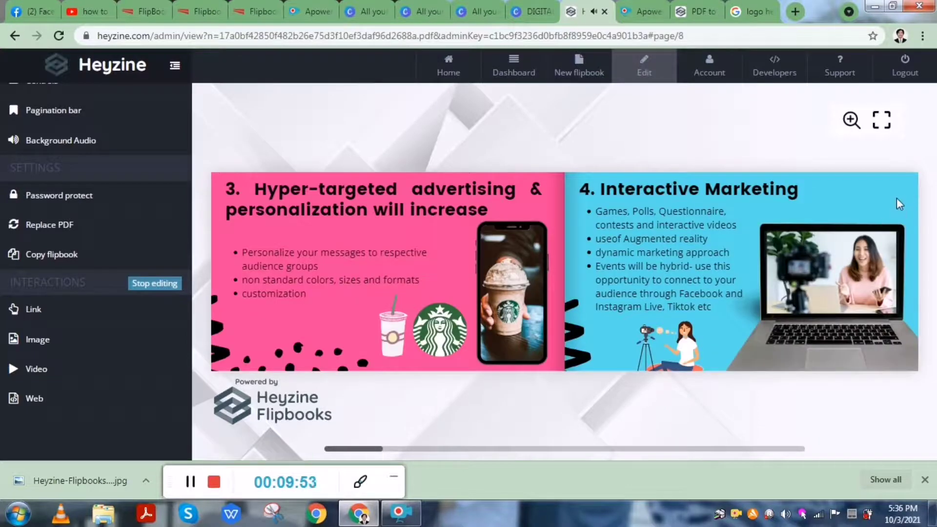
{"action": "left_click", "coordinate": [904, 193]}
{"action": "left_click", "coordinate": [904, 192]}
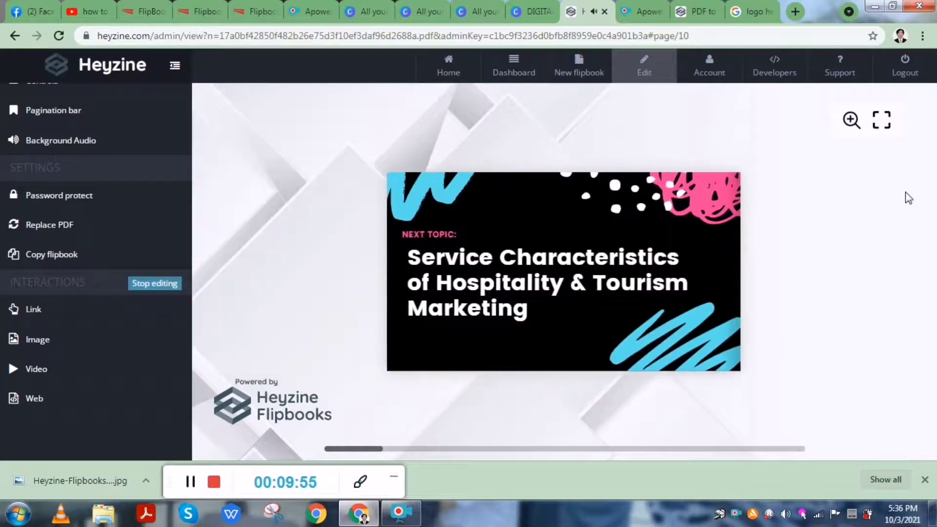
{"action": "left_click", "coordinate": [401, 198]}
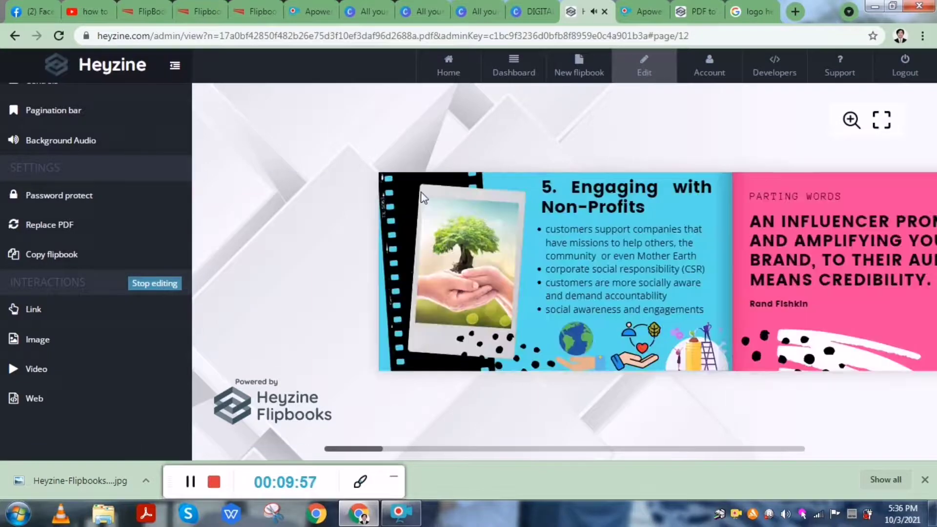
Page back through the digital marketing flipbook to its cover.
{"action": "left_click", "coordinate": [237, 181]}
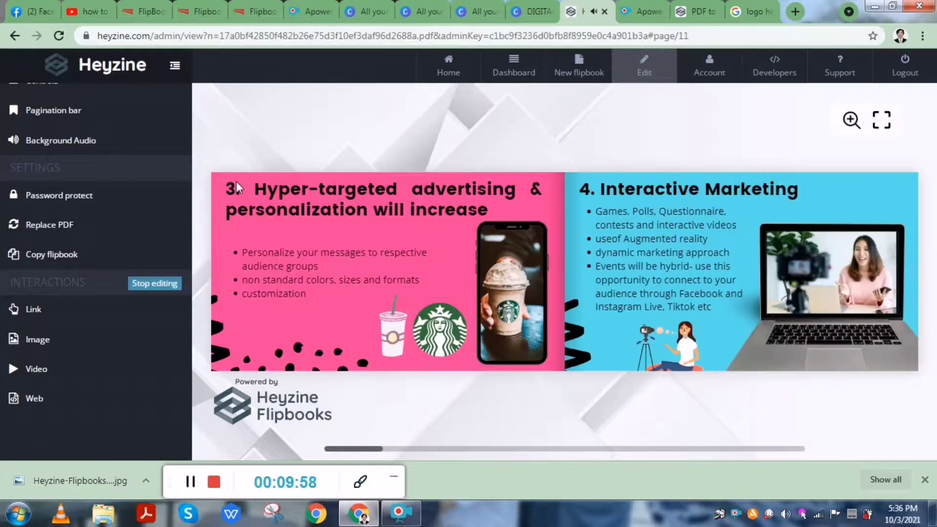
{"action": "left_click", "coordinate": [235, 183]}
{"action": "left_click", "coordinate": [223, 201]}
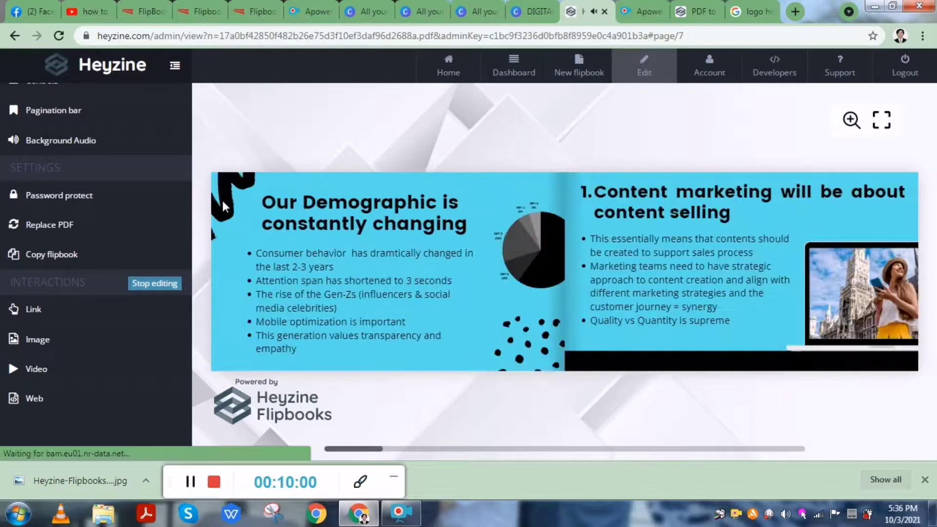
{"action": "left_click", "coordinate": [229, 200]}
{"action": "left_click", "coordinate": [230, 200]}
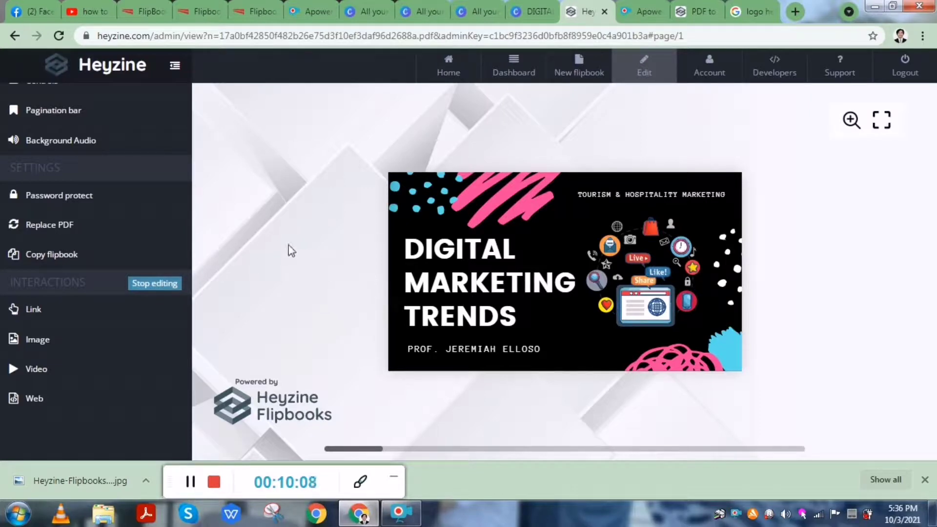
Copy the flipbook's reader link from the sharing options, select the link text, and close the sharing dialog.
{"action": "scroll", "coordinate": [168, 130], "scroll_direction": "up", "scroll_amount": 5}
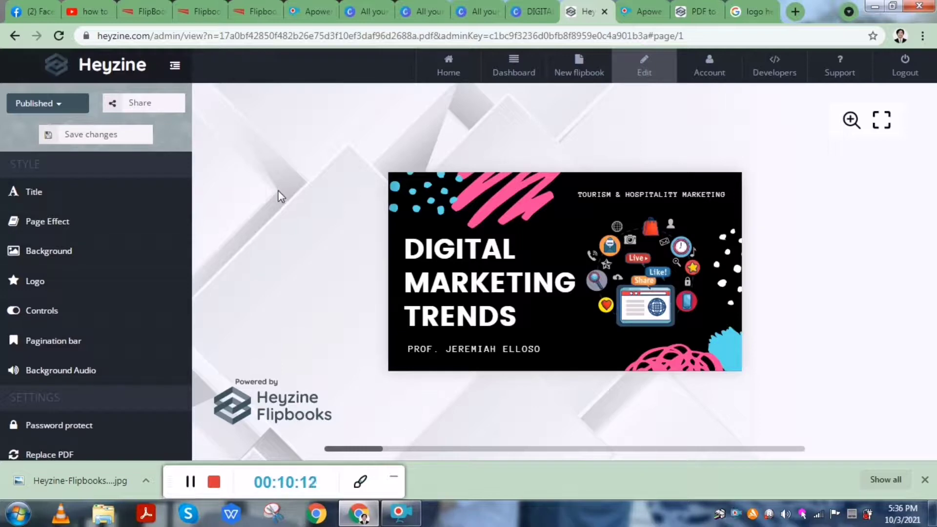
{"action": "left_click", "coordinate": [152, 112]}
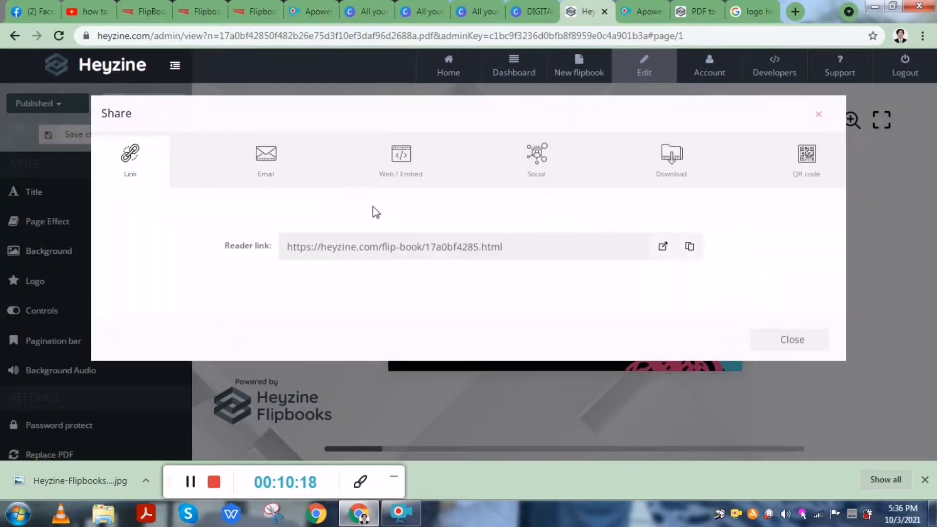
{"action": "left_click", "coordinate": [689, 248]}
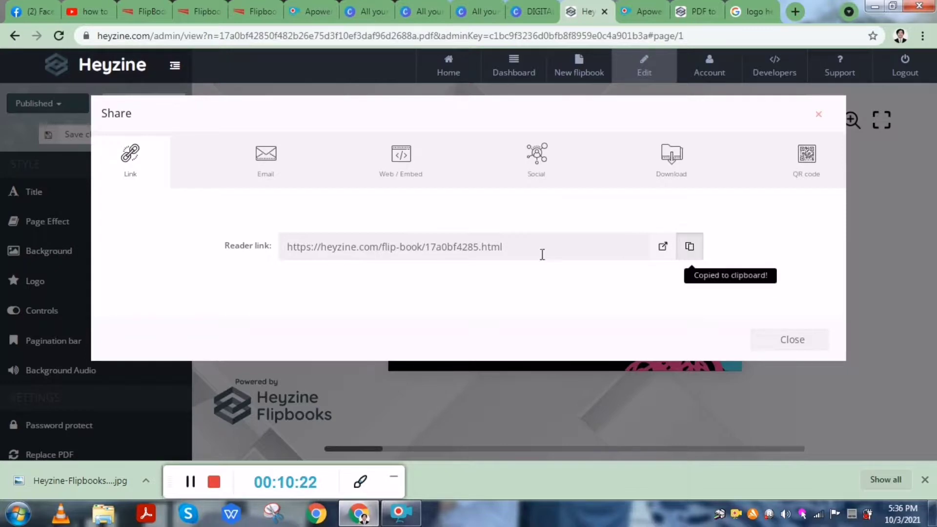
{"action": "left_click_drag", "start_coordinate": [541, 253], "coordinate": [250, 254]}
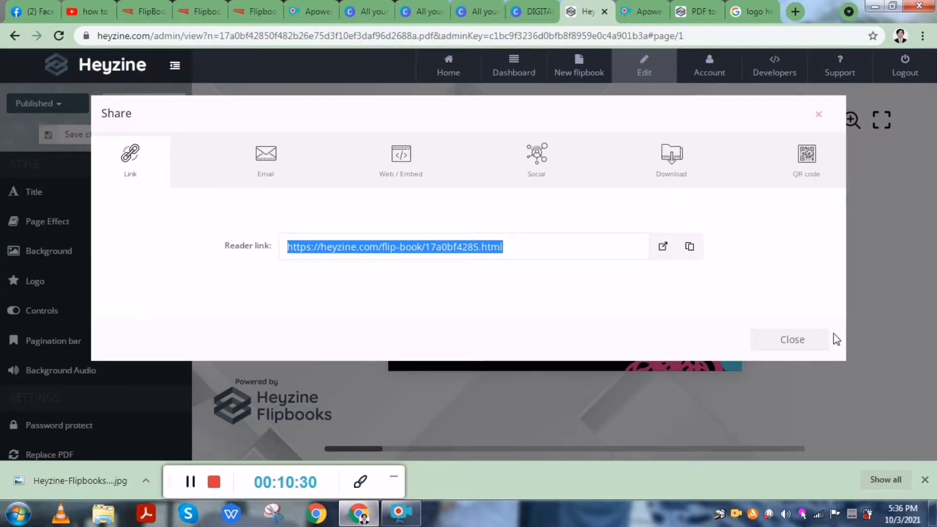
{"action": "left_click", "coordinate": [818, 115]}
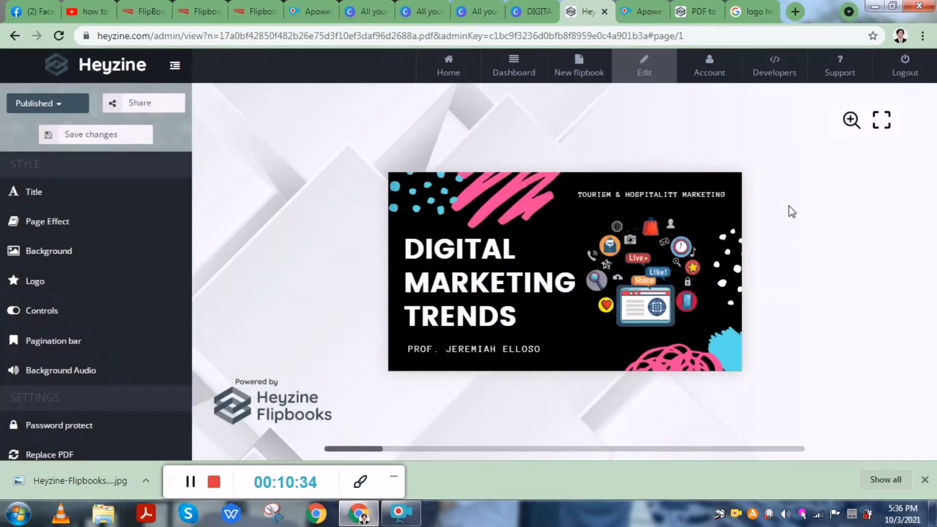
Switch to the published flipbook THE HOSPITALITY INDUSTRY and page forward from its cover to the Travel and Services spread.
{"action": "left_click", "coordinate": [699, 13]}
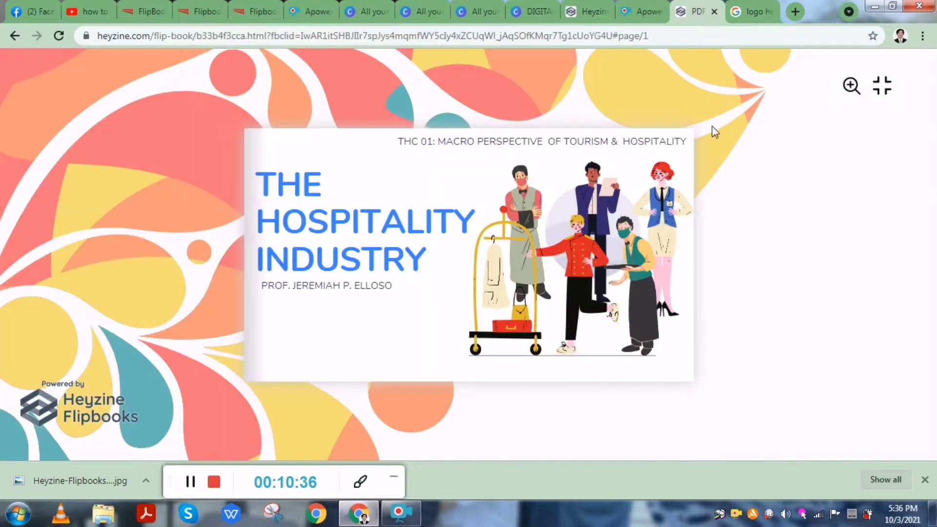
{"action": "left_click", "coordinate": [692, 157]}
{"action": "left_click", "coordinate": [908, 156]}
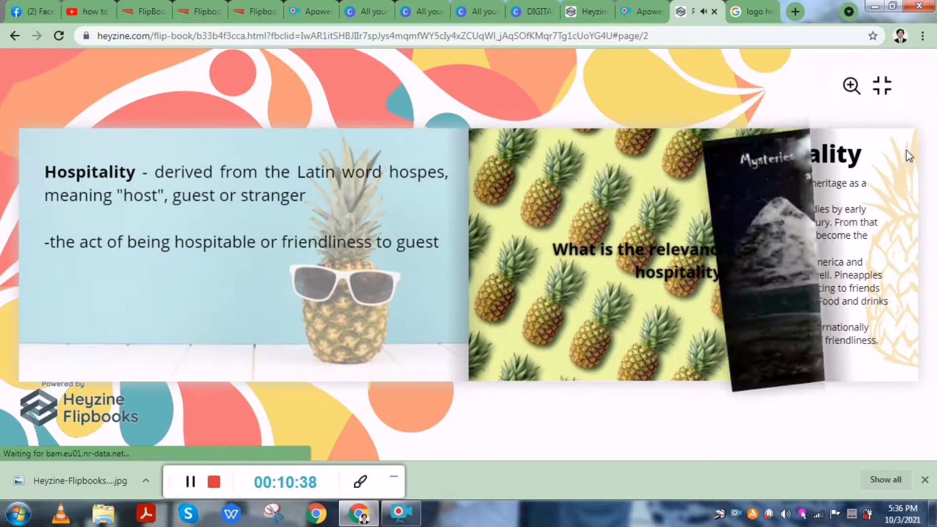
{"action": "left_click", "coordinate": [906, 156]}
{"action": "left_click", "coordinate": [906, 157]}
{"action": "left_click", "coordinate": [884, 163]}
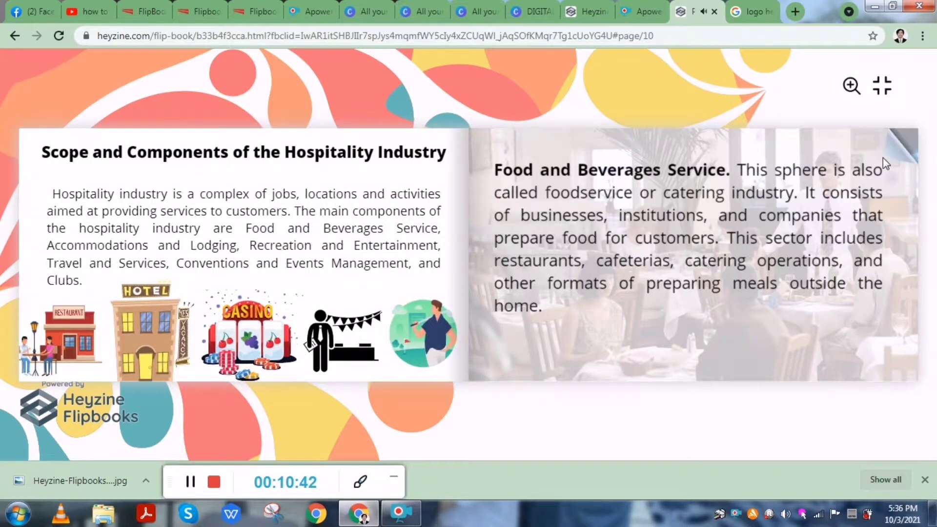
{"action": "left_click", "coordinate": [883, 159]}
{"action": "left_click", "coordinate": [884, 160]}
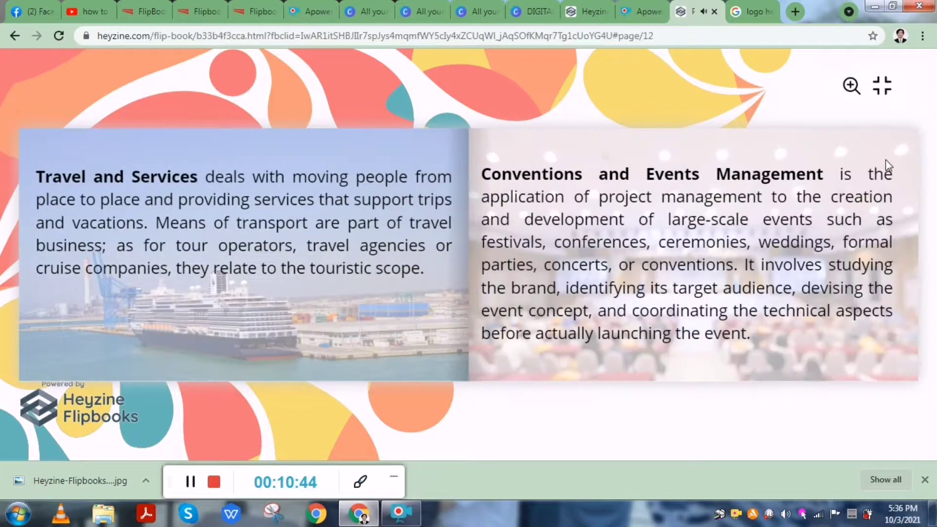